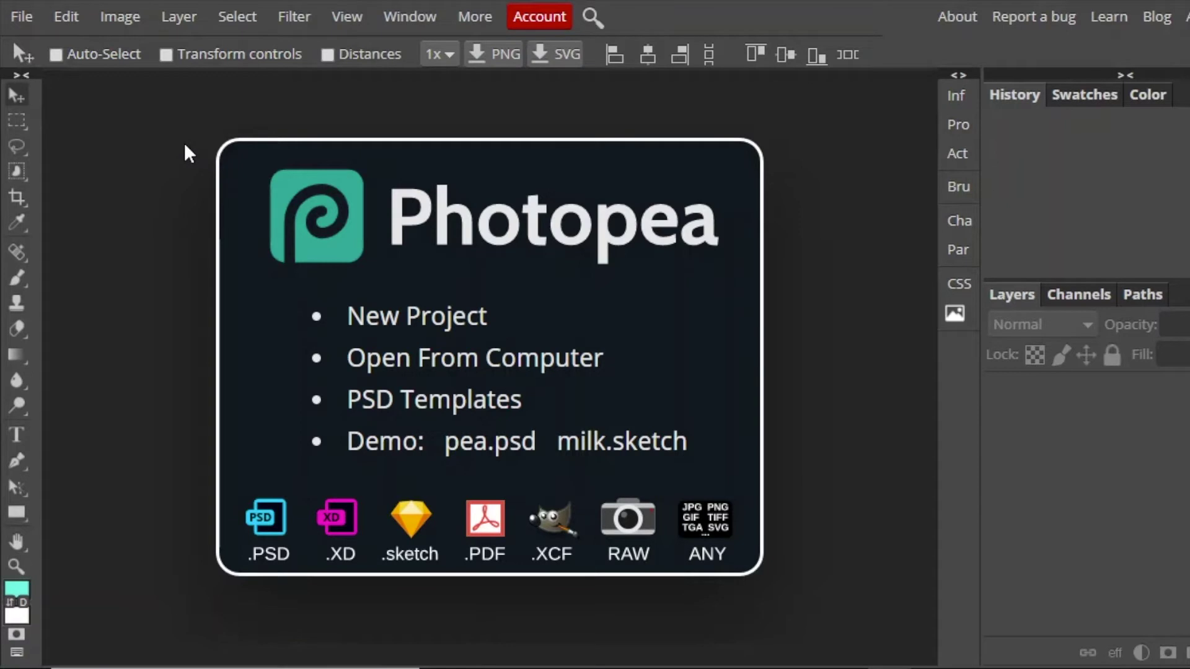
Start a new project named Gif Example
click(19, 17)
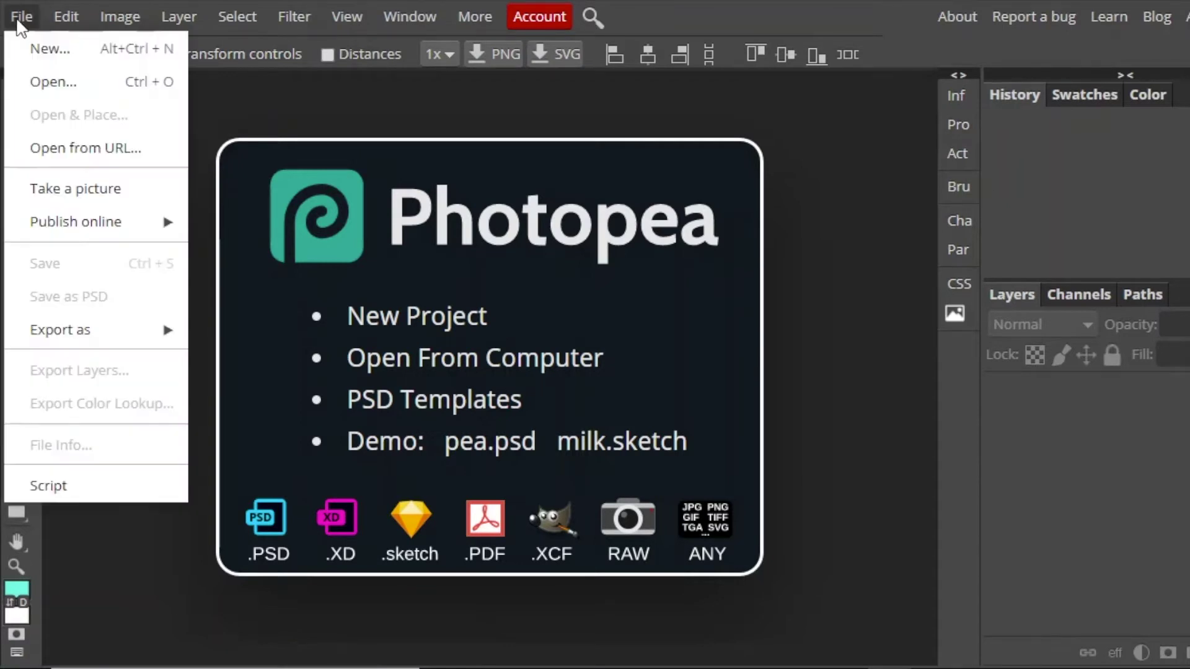
click(37, 48)
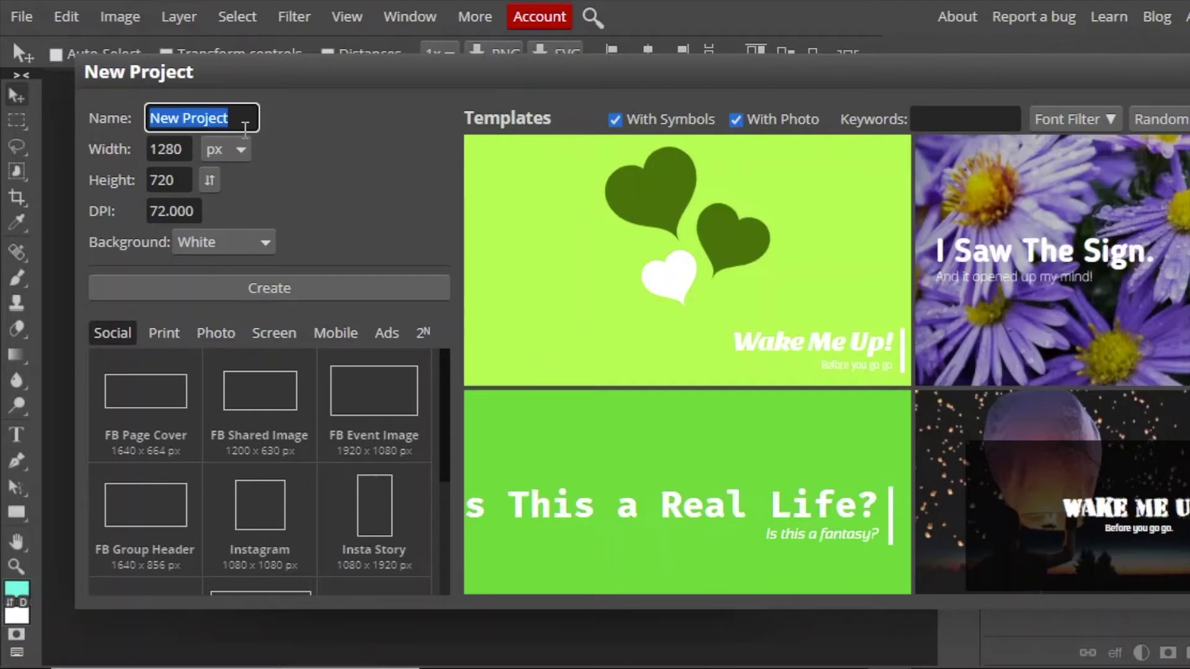
text(Gif)
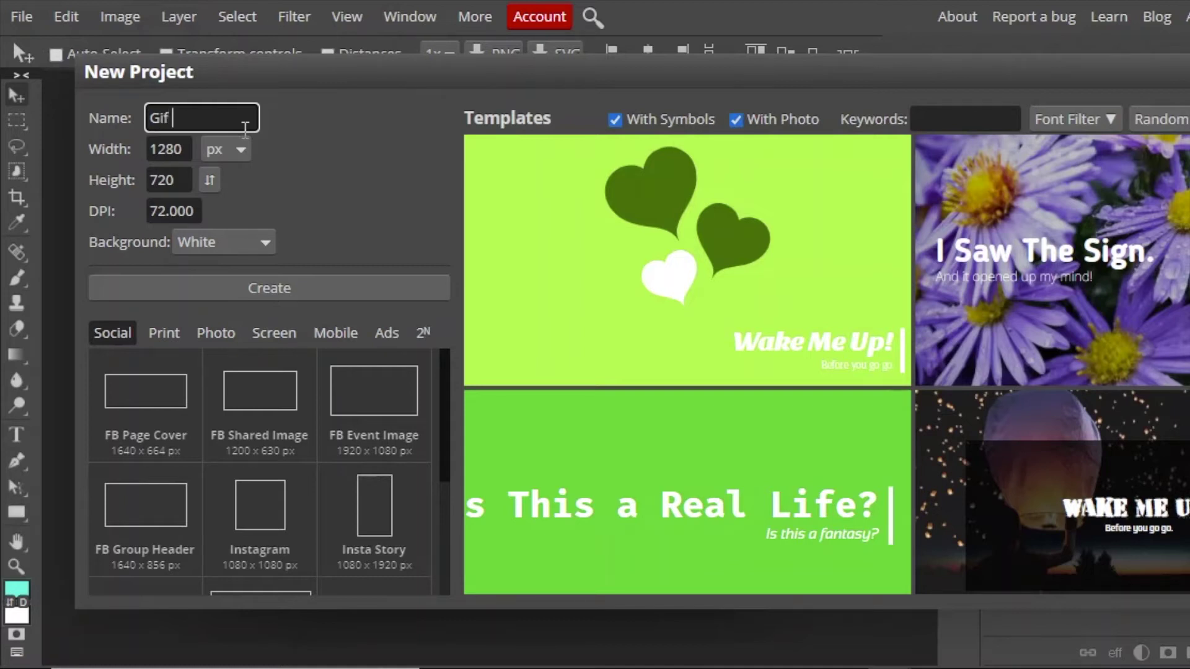
text( Example)
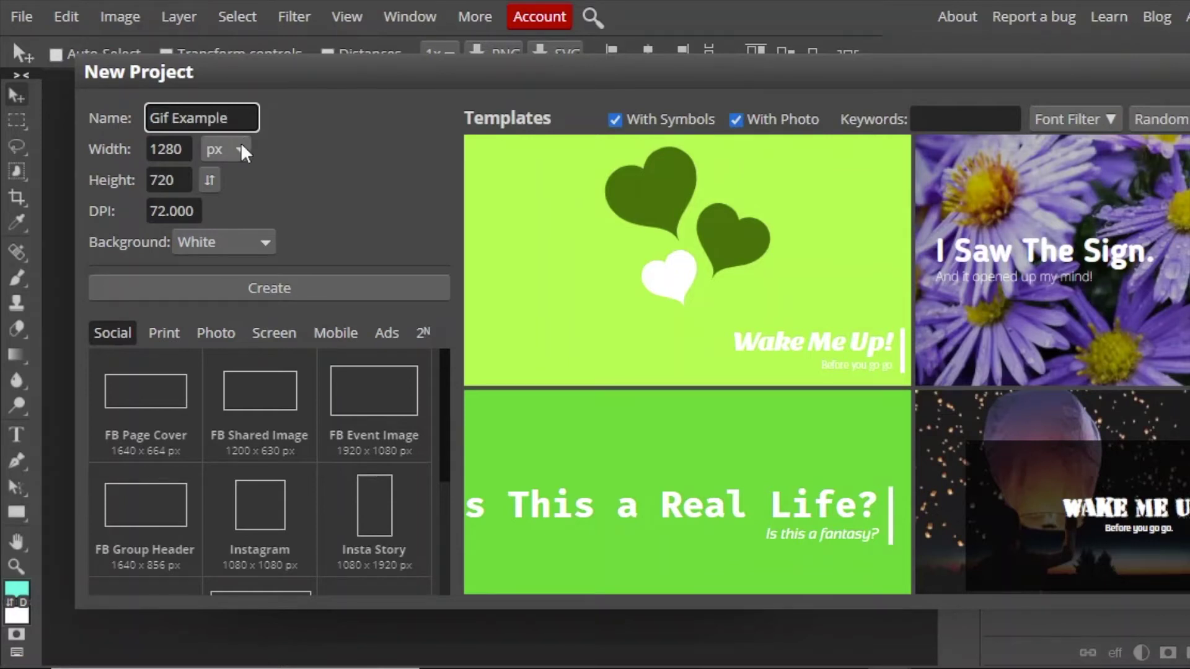
Set the project size to 8 inches wide by 10 inches high and create it
click(239, 150)
click(221, 238)
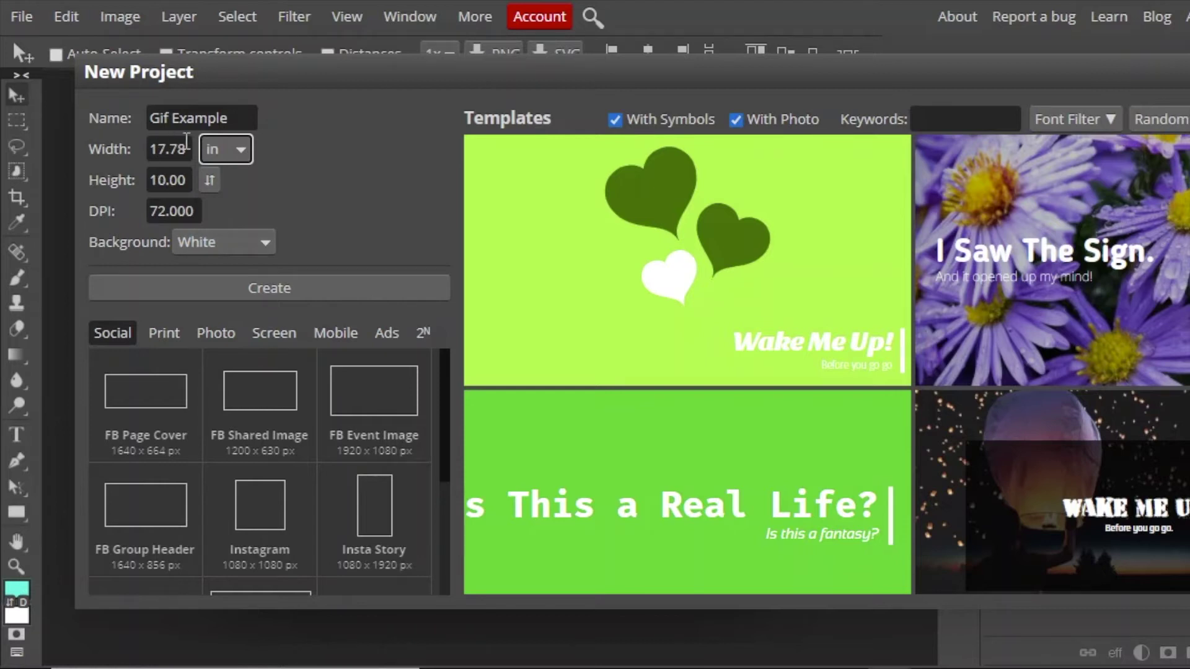
click(186, 155)
text(8)
click(159, 186)
text(10)
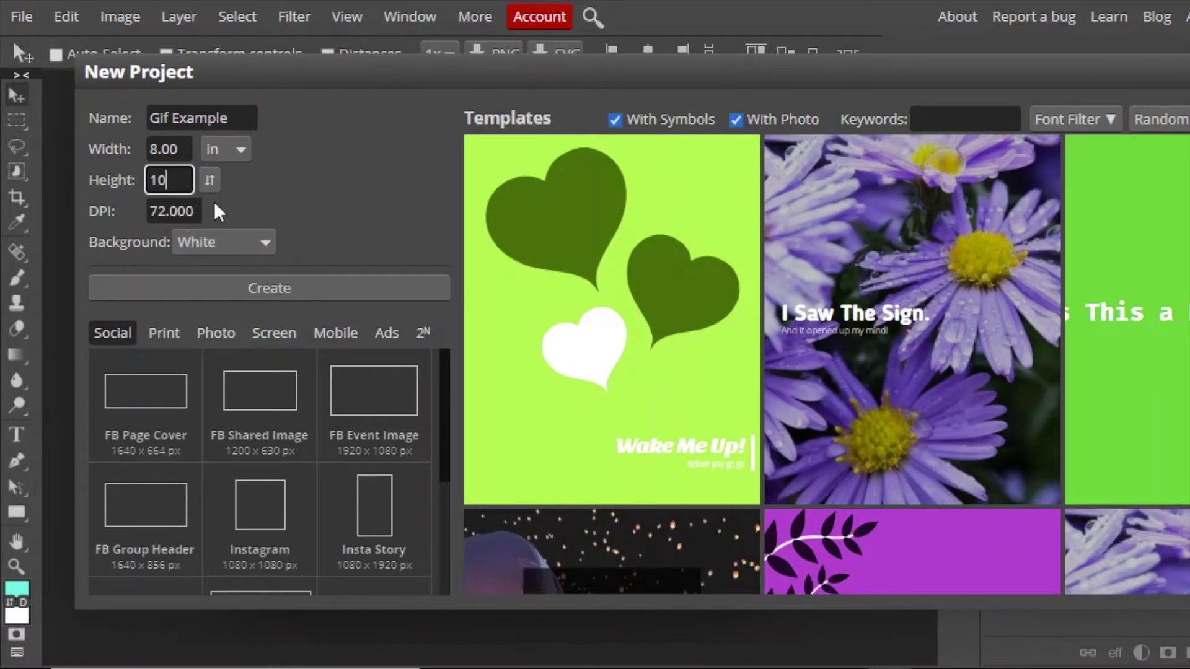
click(259, 296)
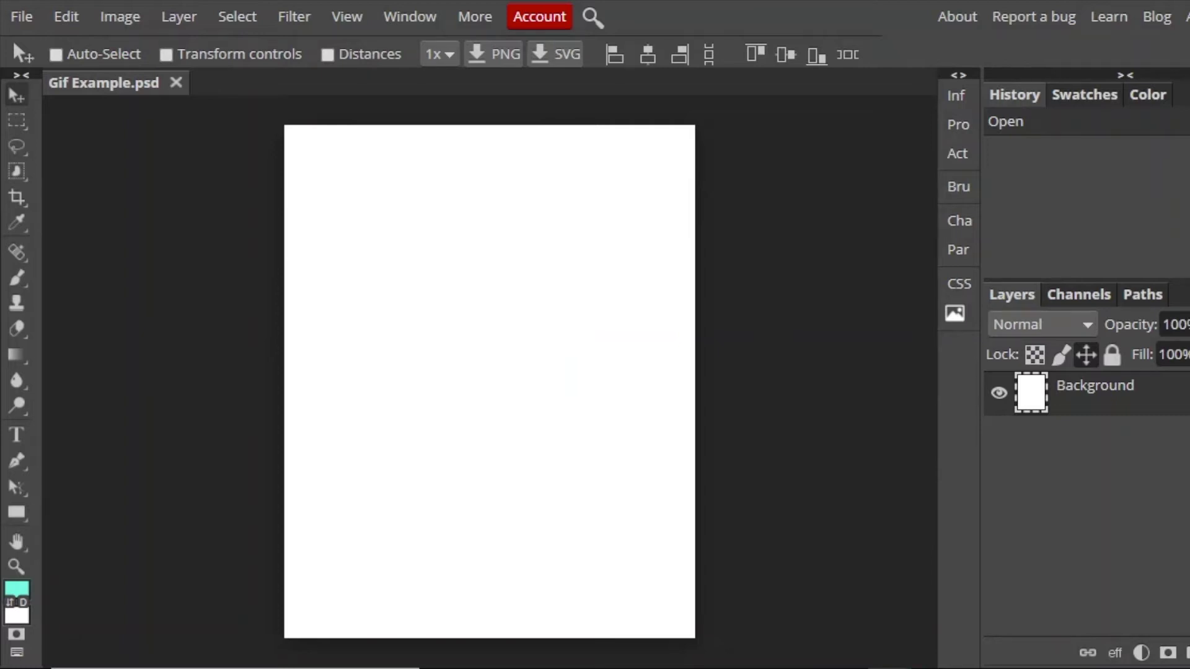
Open Google Drive in a new browser tab and locate the green-screen photos
key(ctrl+t)
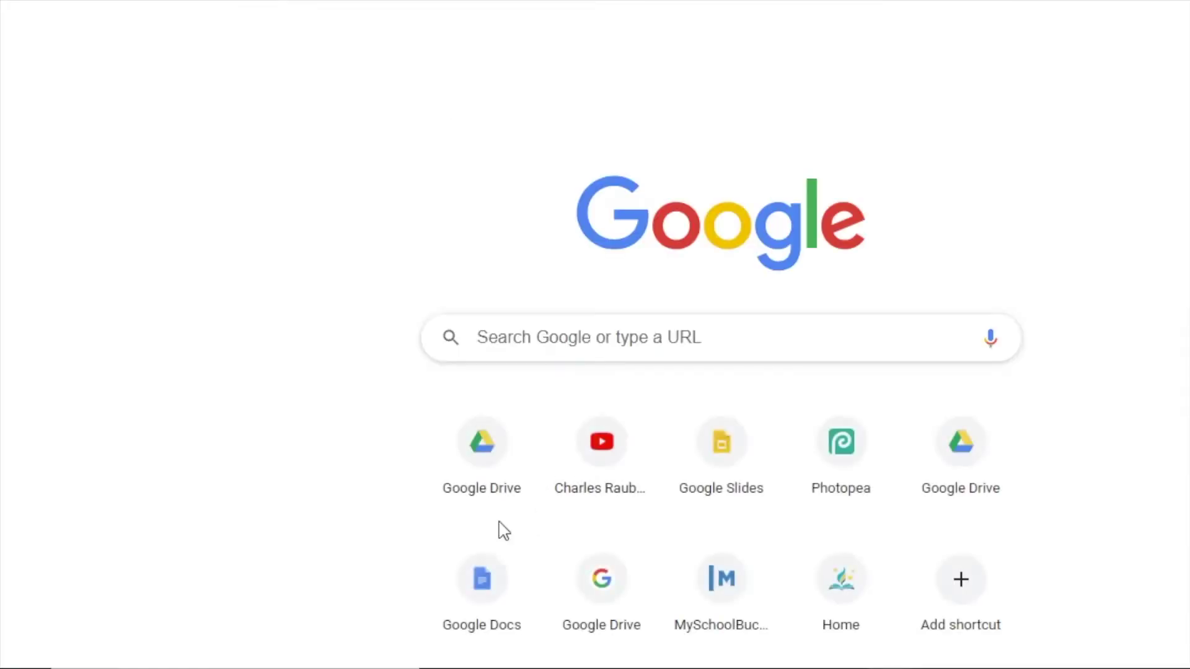
click(491, 465)
scroll(1057, 318, down, 2)
scroll(1061, 327, down, 3)
scroll(1064, 324, down, 9)
scroll(1068, 325, down, 4)
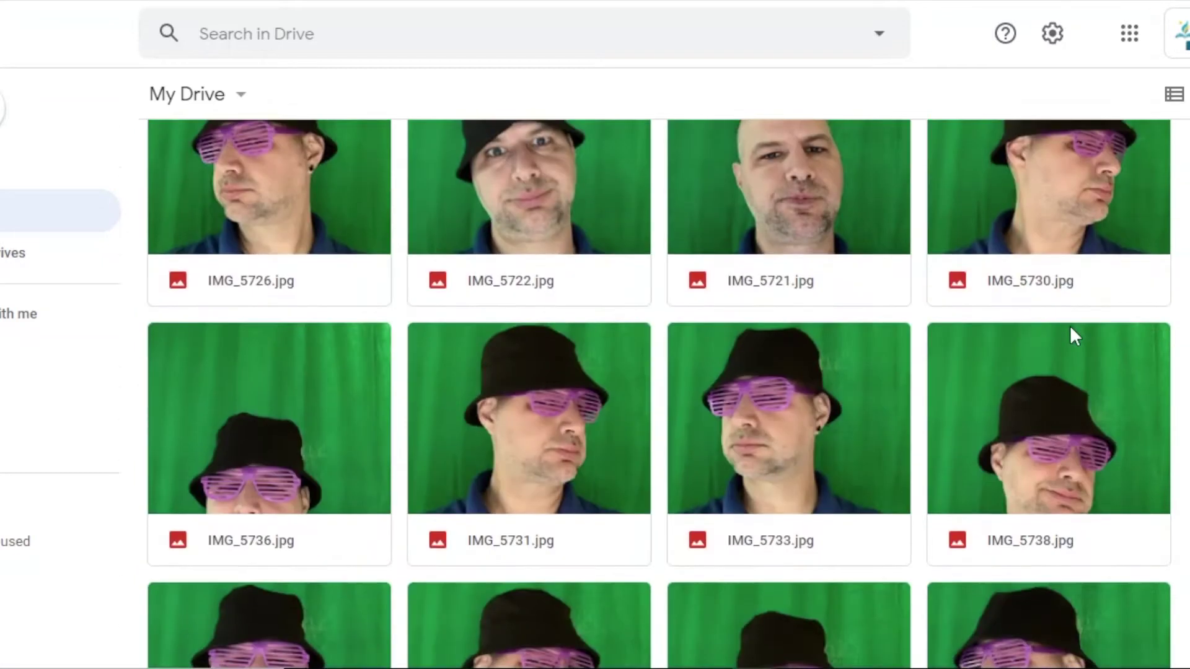
Download the photos IMG_5734.jpg, IMG_5732.jpg, IMG_5739.jpg and IMG_5737.jpg from Google Drive
double_click(291, 487)
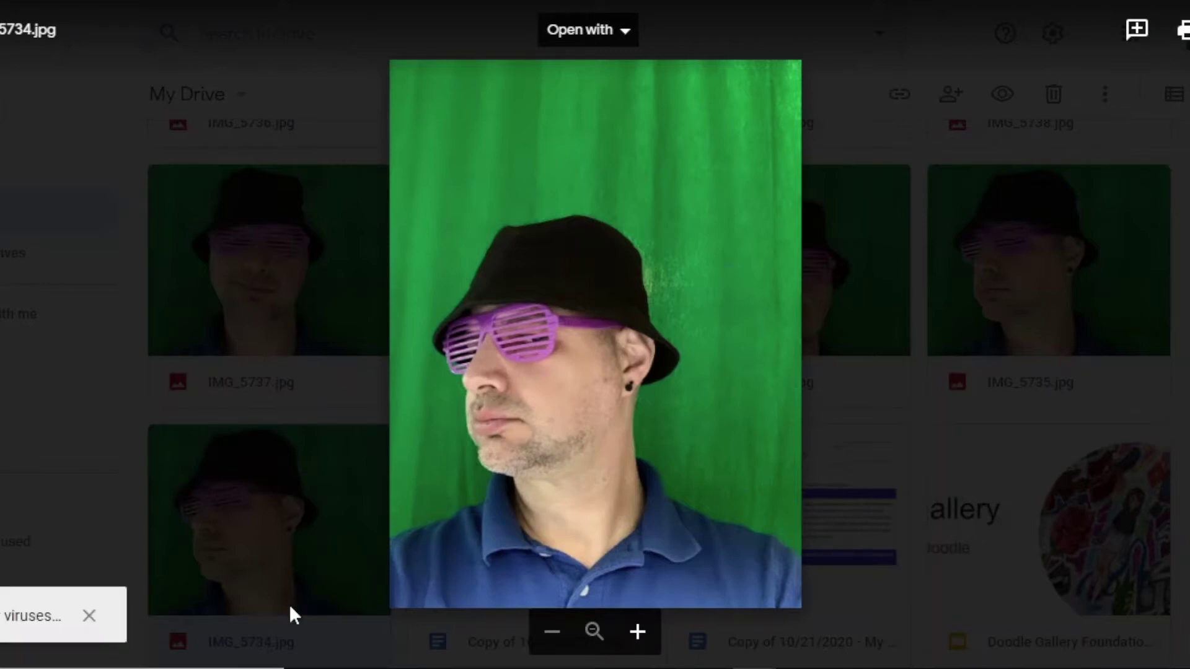
key(Escape)
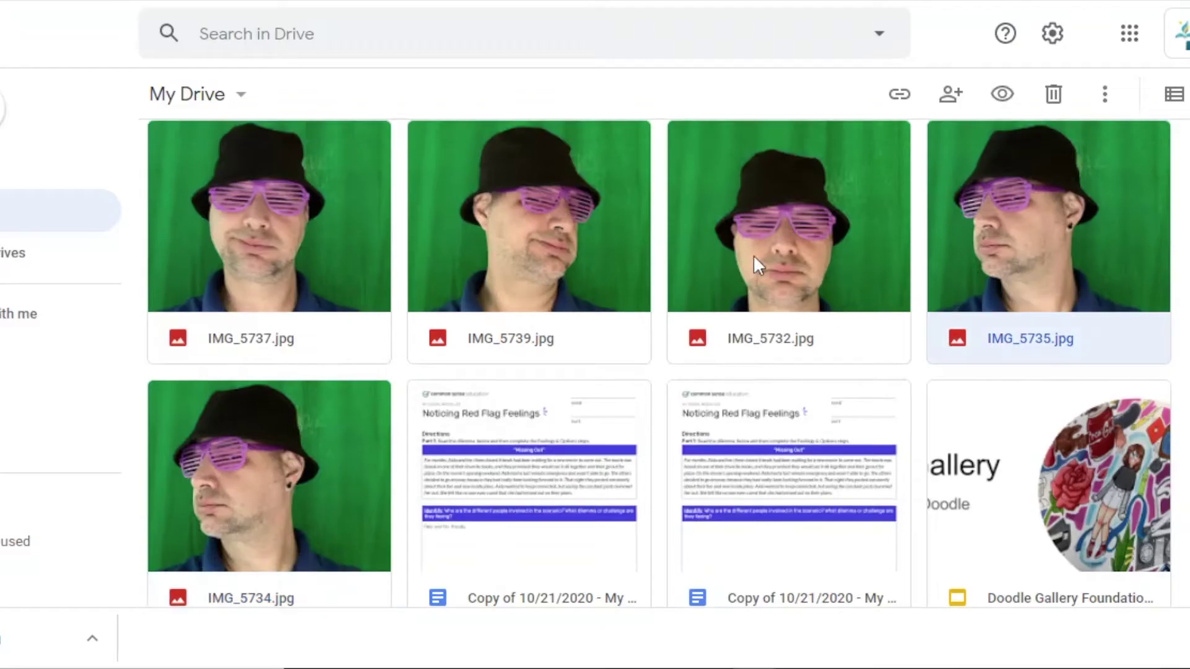
double_click(803, 244)
key(Escape)
double_click(538, 249)
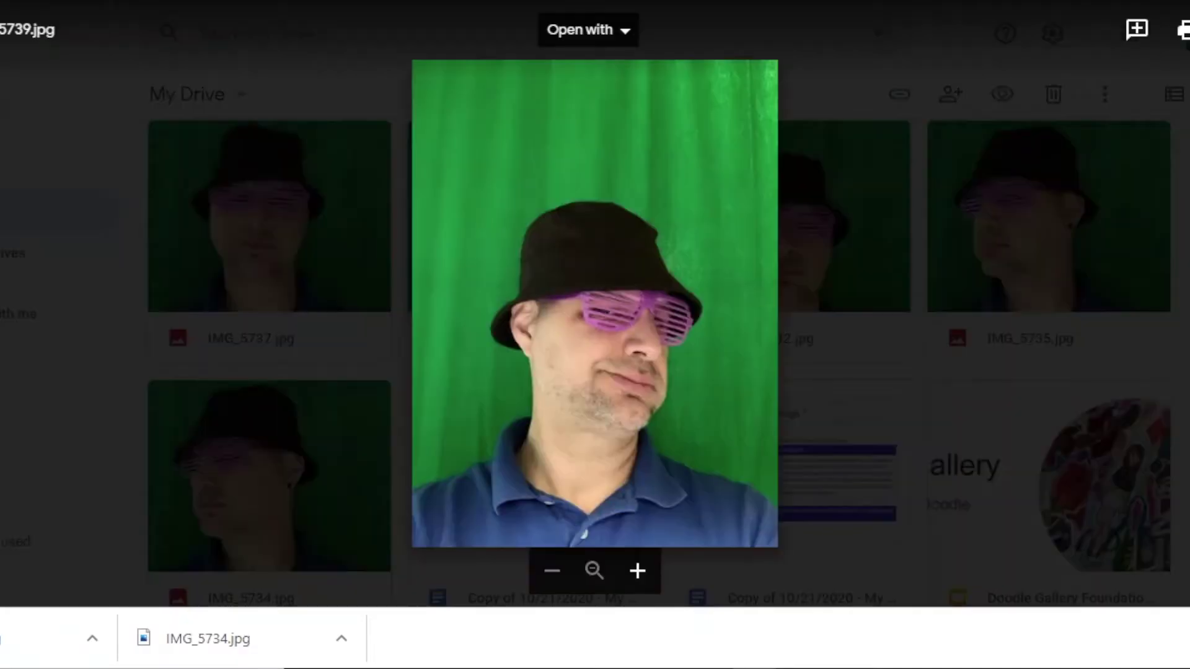
click(326, 234)
double_click(326, 234)
Download the photos IMG_5721.jpg, IMG_5722.jpg and IMG_5723.jpg from Google Drive
click(1064, 250)
scroll(1063, 250, up, 6)
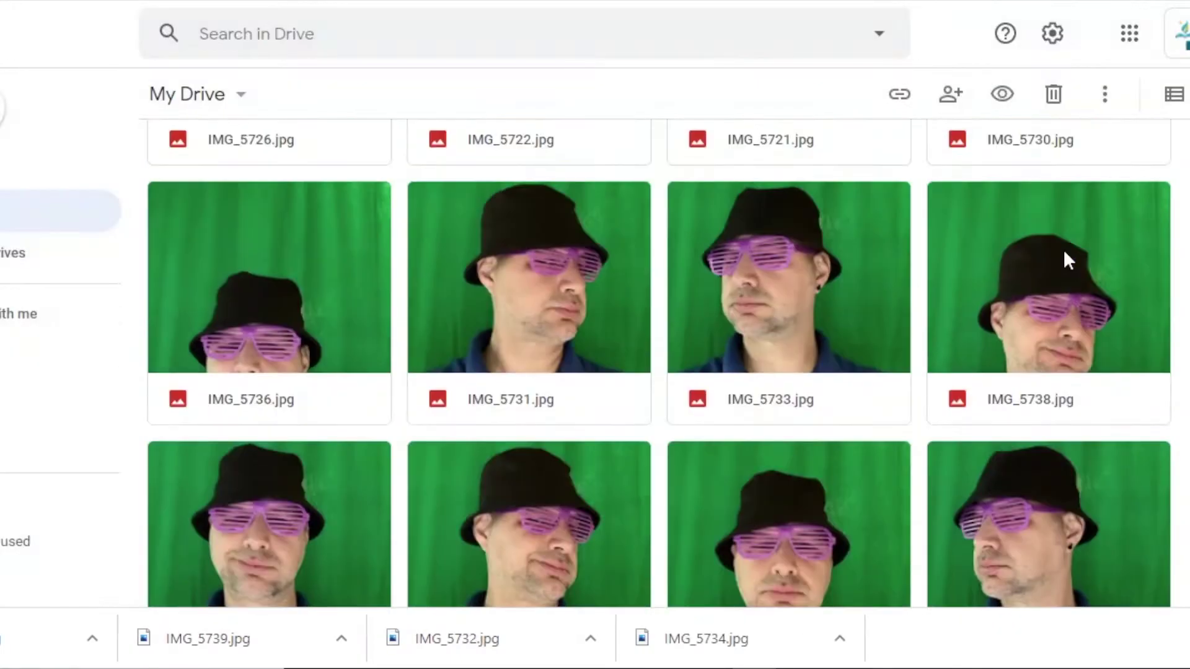
scroll(1062, 249, up, 3)
double_click(799, 467)
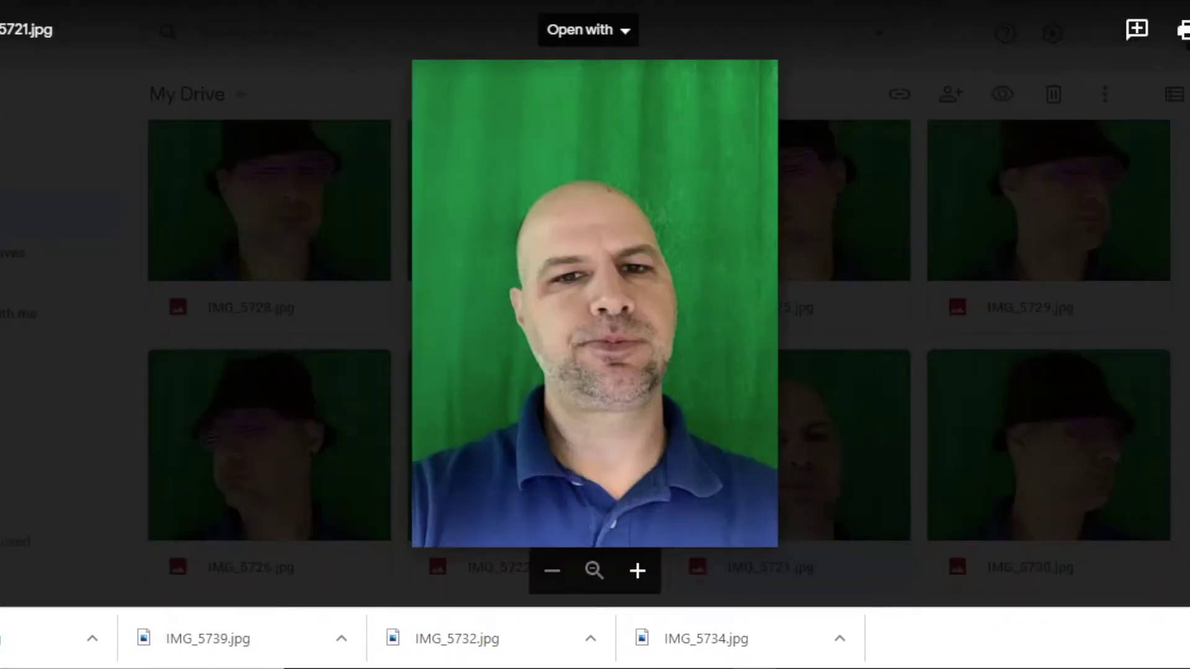
key(Escape)
double_click(570, 474)
key(Escape)
double_click(519, 211)
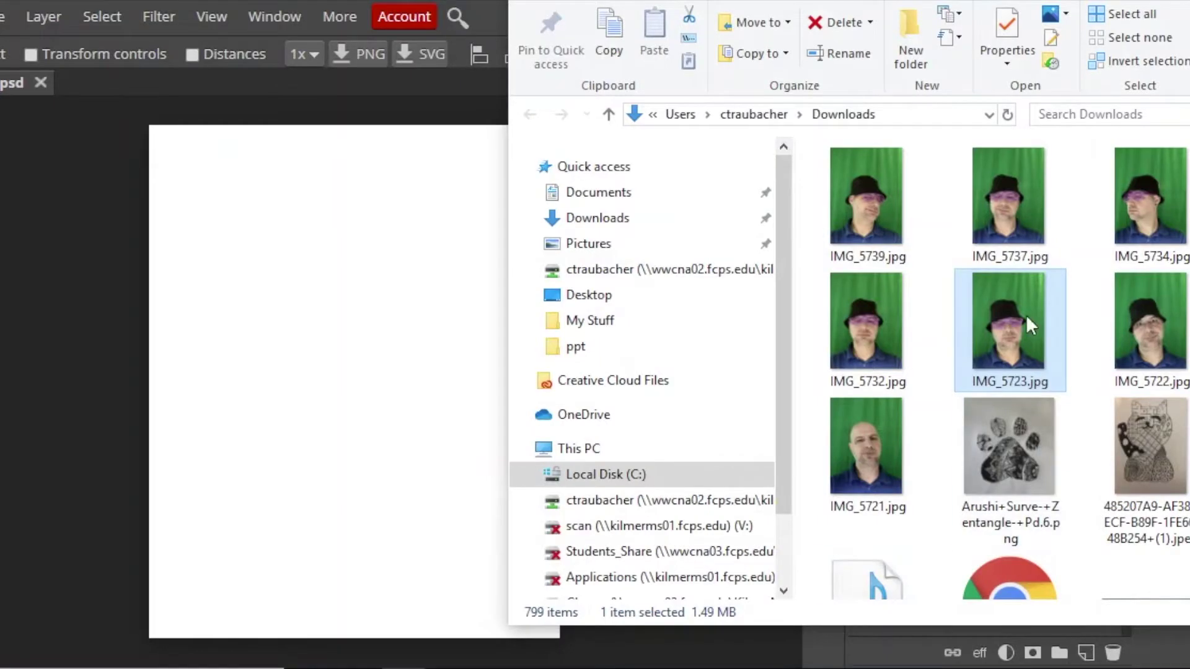
Place IMG_5723.jpg and IMG_5722.jpg from the Downloads folder onto the Gif Example canvas in Photopea as separate layers
drag(1020, 313, 428, 423)
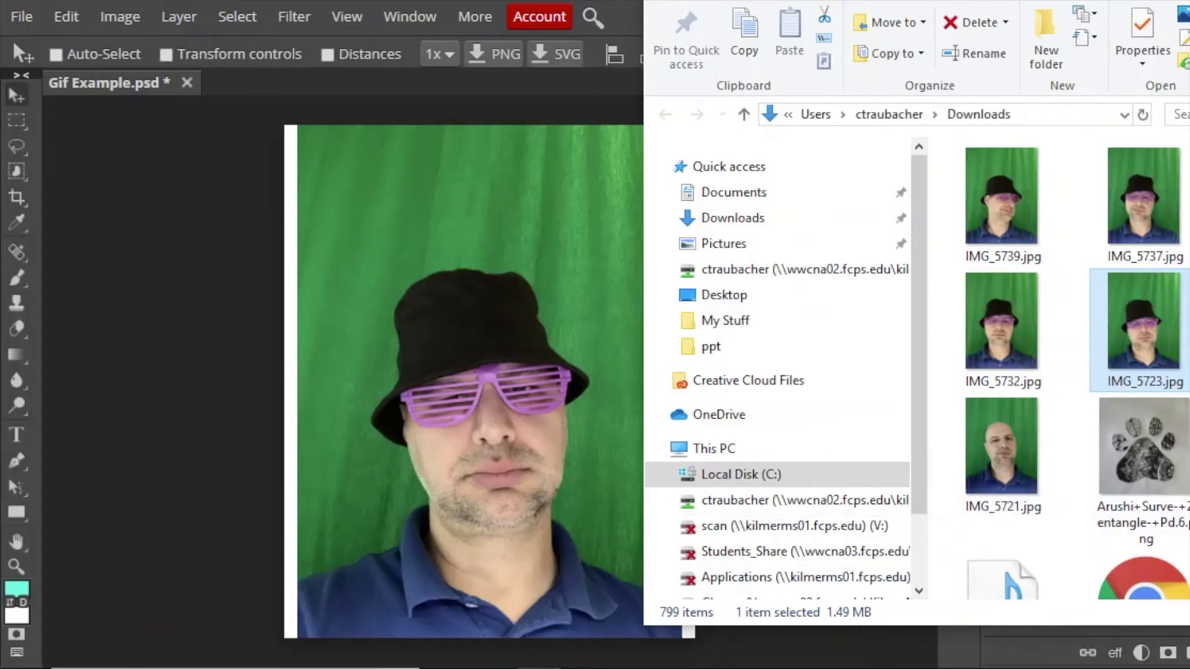
drag(1143, 320, 457, 417)
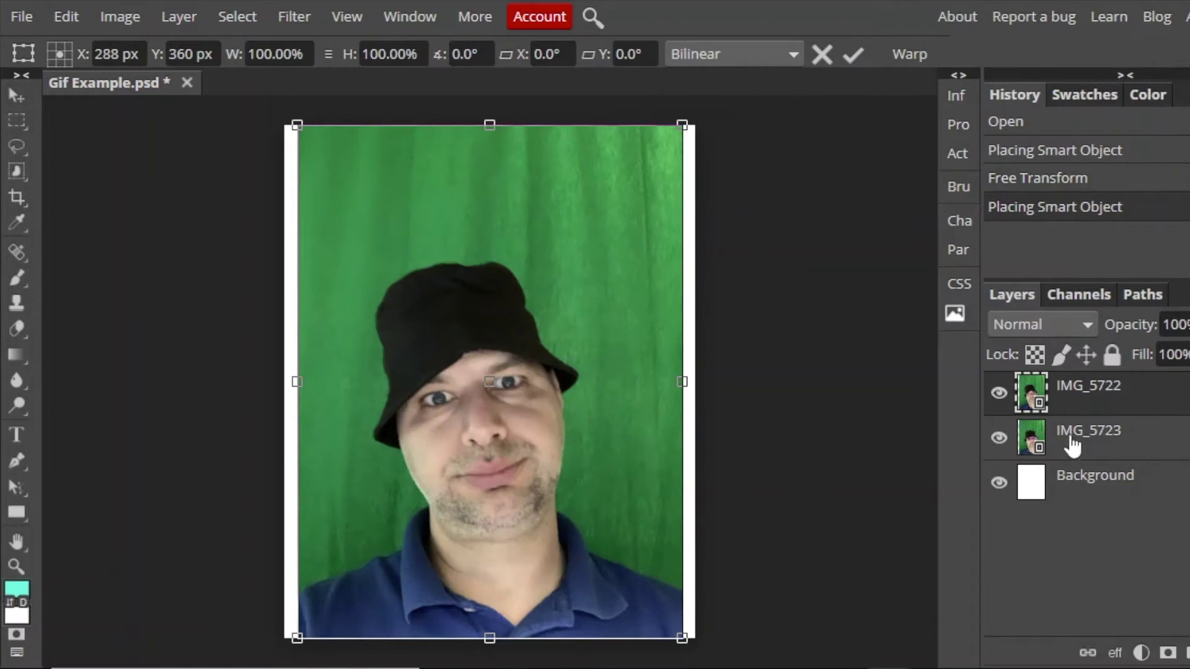
key(Return)
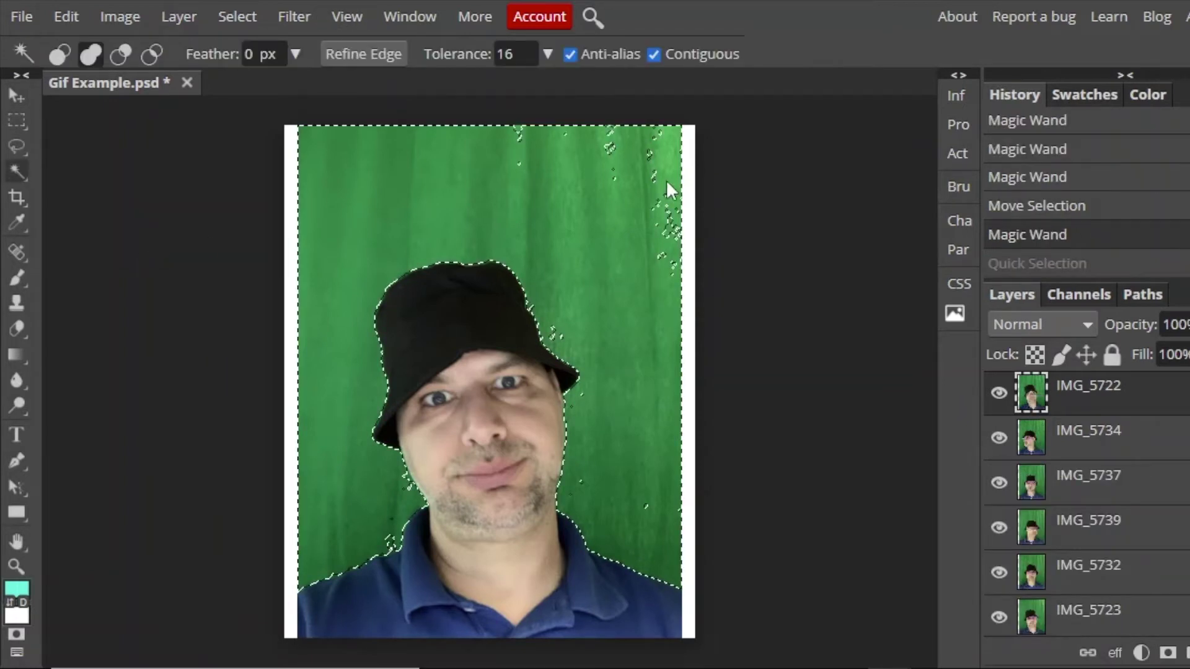
Add the remaining green patches to the Magic Wand selection on layer IMG_5722, delete the green backdrop and deselect
click(653, 251)
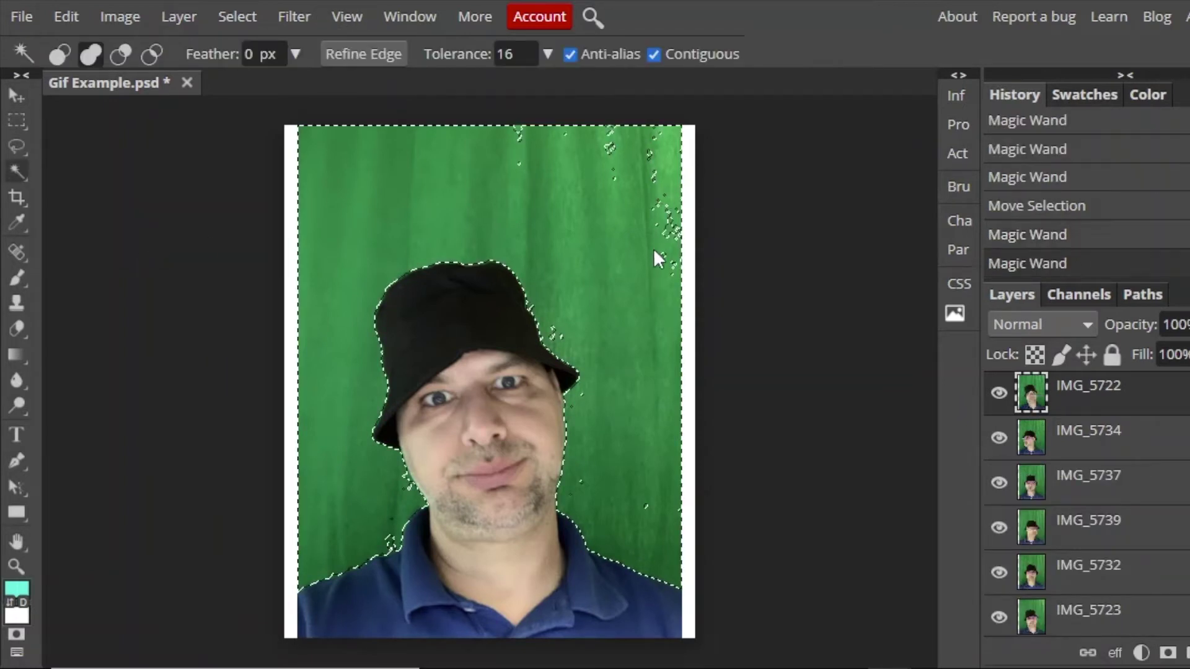
click(664, 281)
click(613, 147)
click(614, 145)
click(611, 133)
click(519, 133)
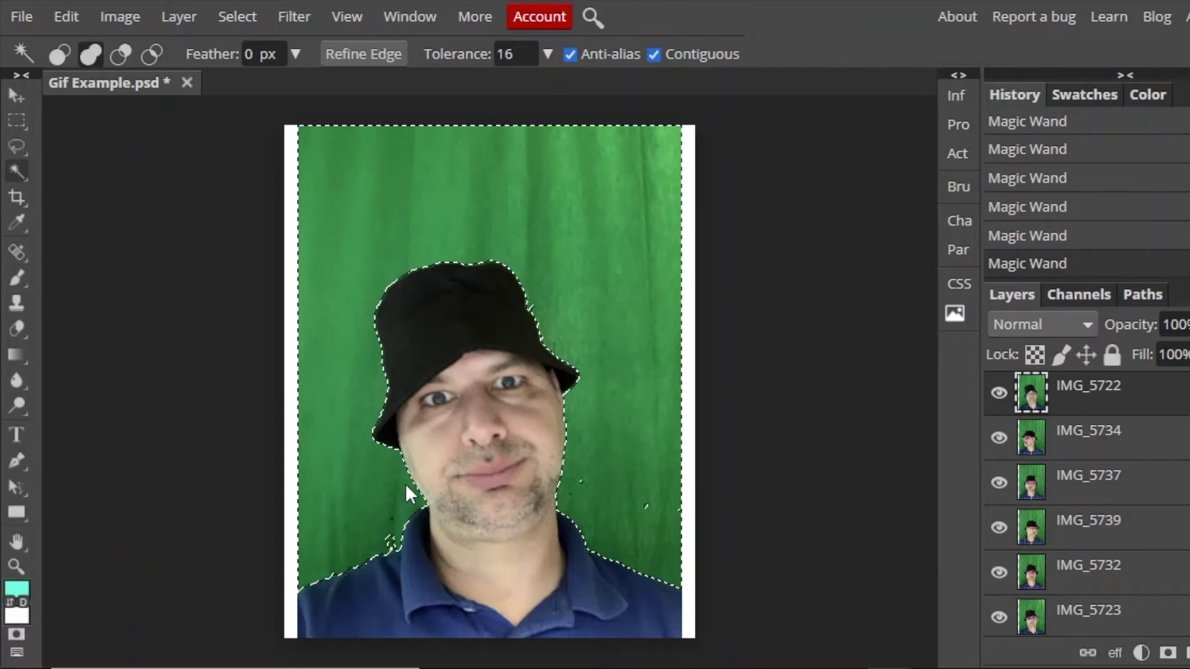
click(389, 521)
key(Delete)
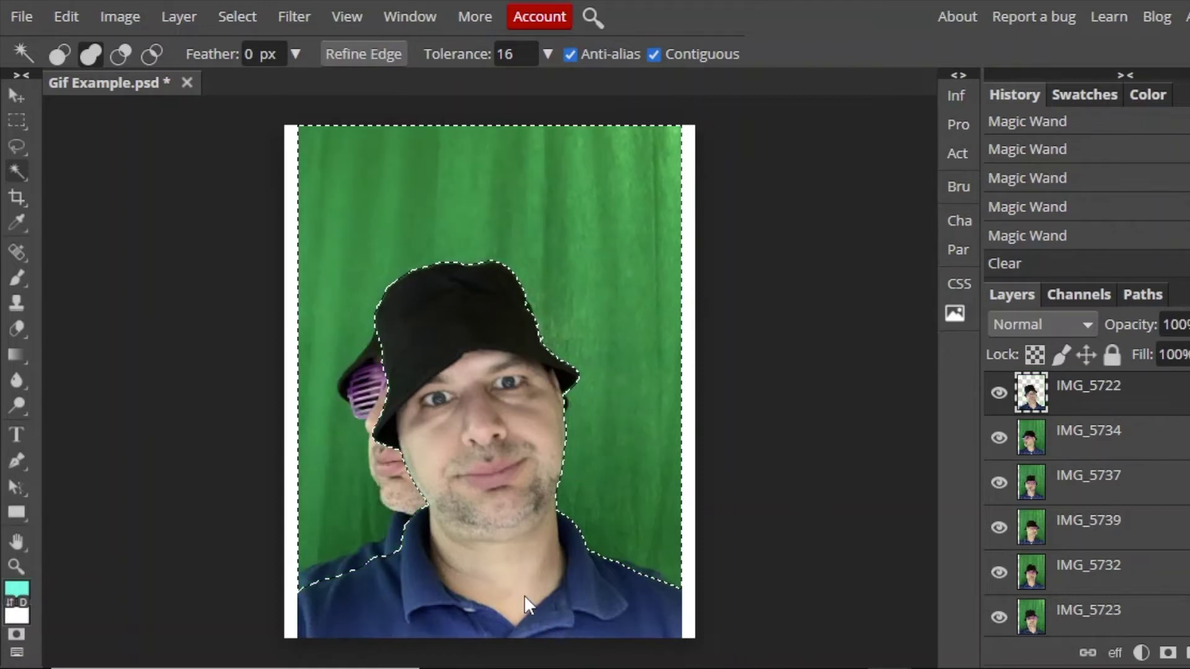
key(ctrl+d)
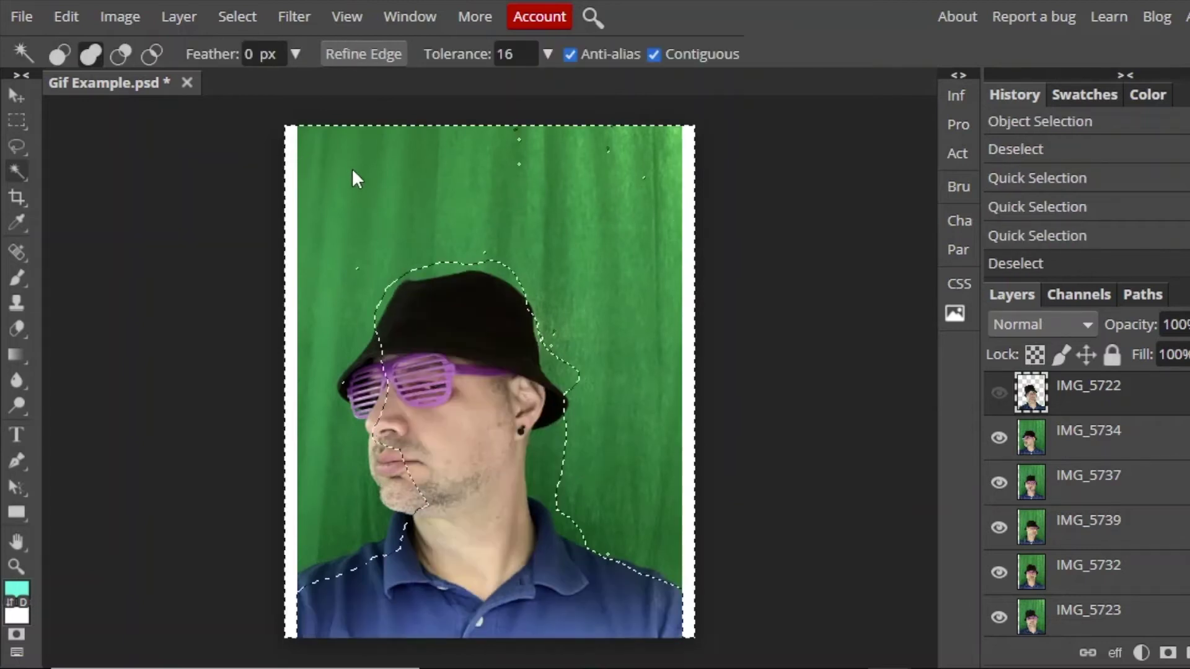
click(429, 193)
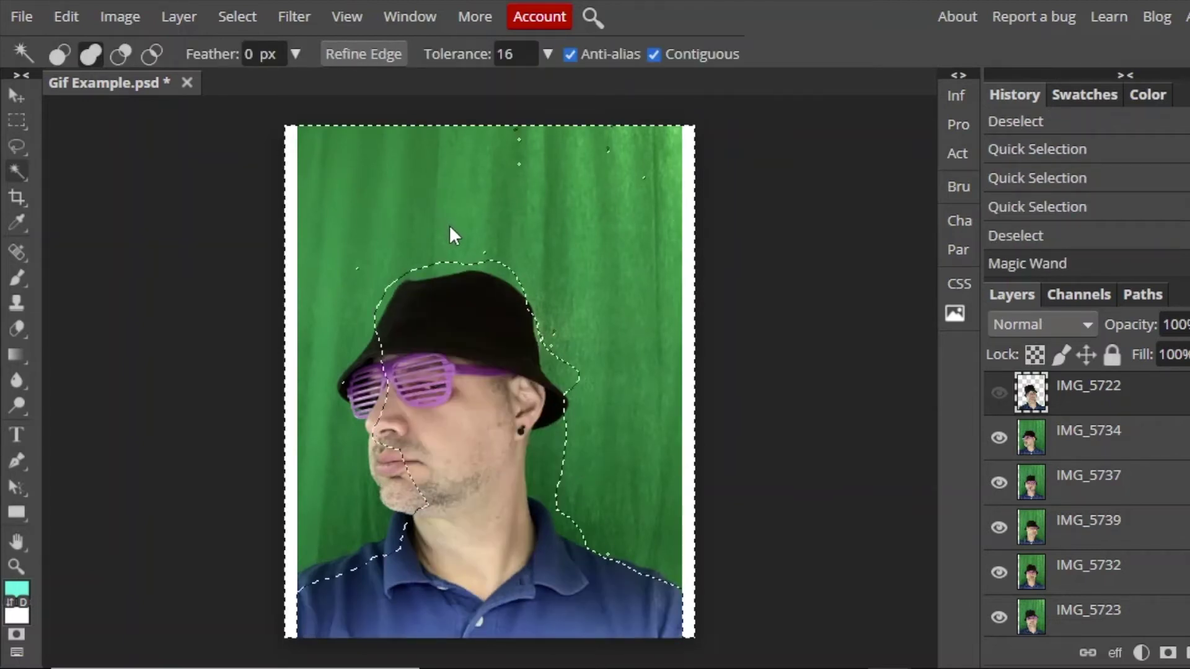
key(ctrl+d)
Select the whole green backdrop on layer IMG_5734 with the Magic Wand, delete it and deselect
click(1113, 429)
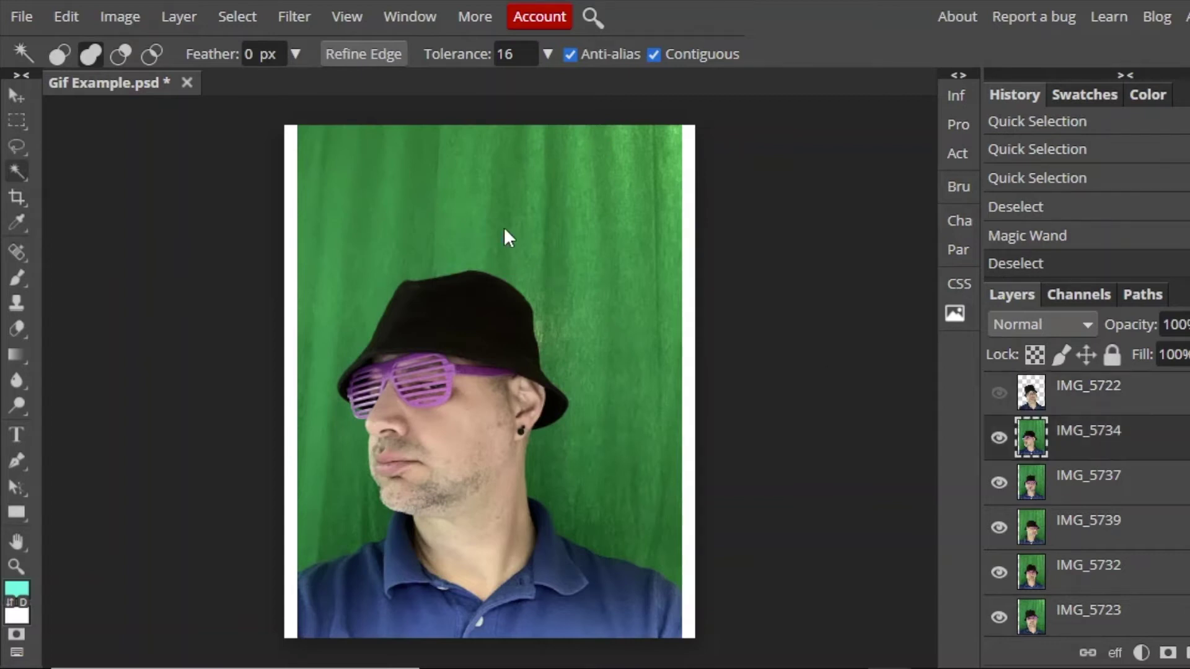
click(504, 230)
click(594, 328)
click(626, 360)
click(641, 415)
click(595, 471)
click(578, 493)
click(338, 490)
click(313, 402)
click(664, 169)
click(538, 327)
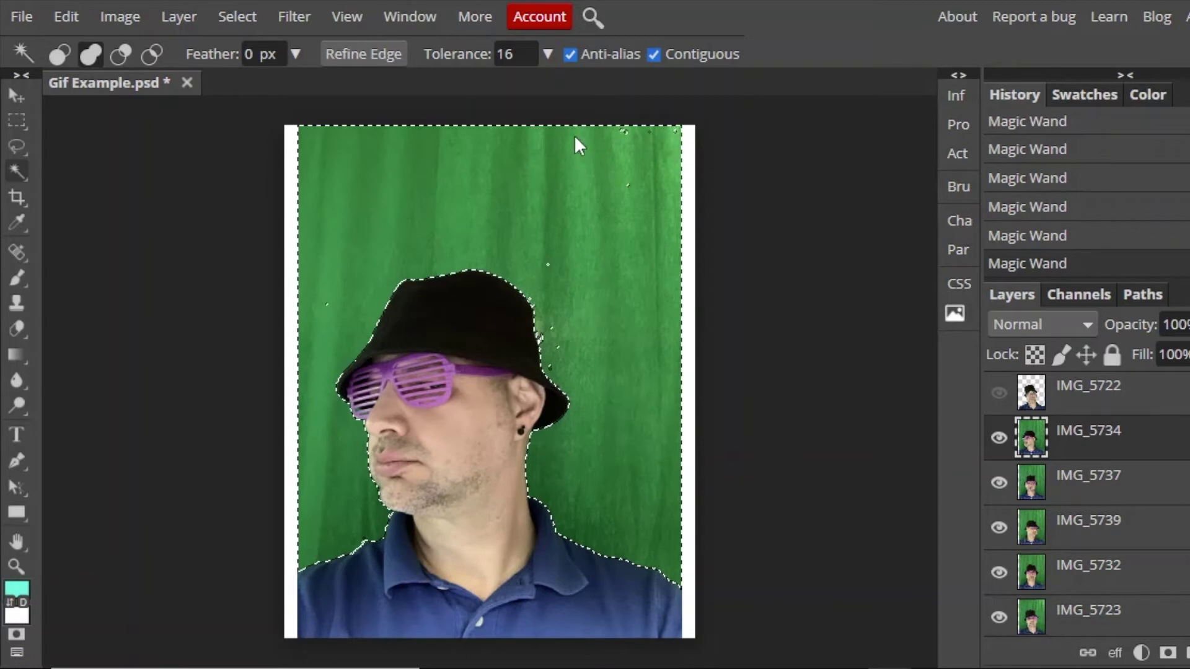
click(236, 17)
key(Delete)
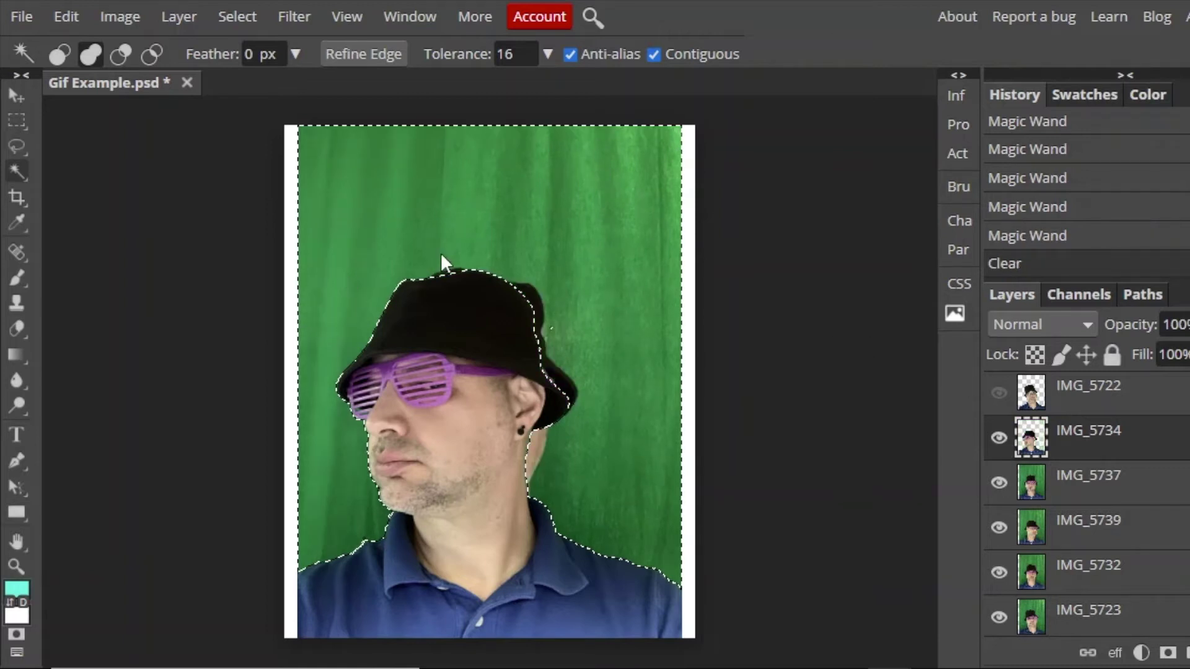
key(ctrl+d)
Hide the layers IMG_5737, IMG_5739, IMG_5732 and IMG_5723
click(999, 483)
click(998, 528)
click(998, 572)
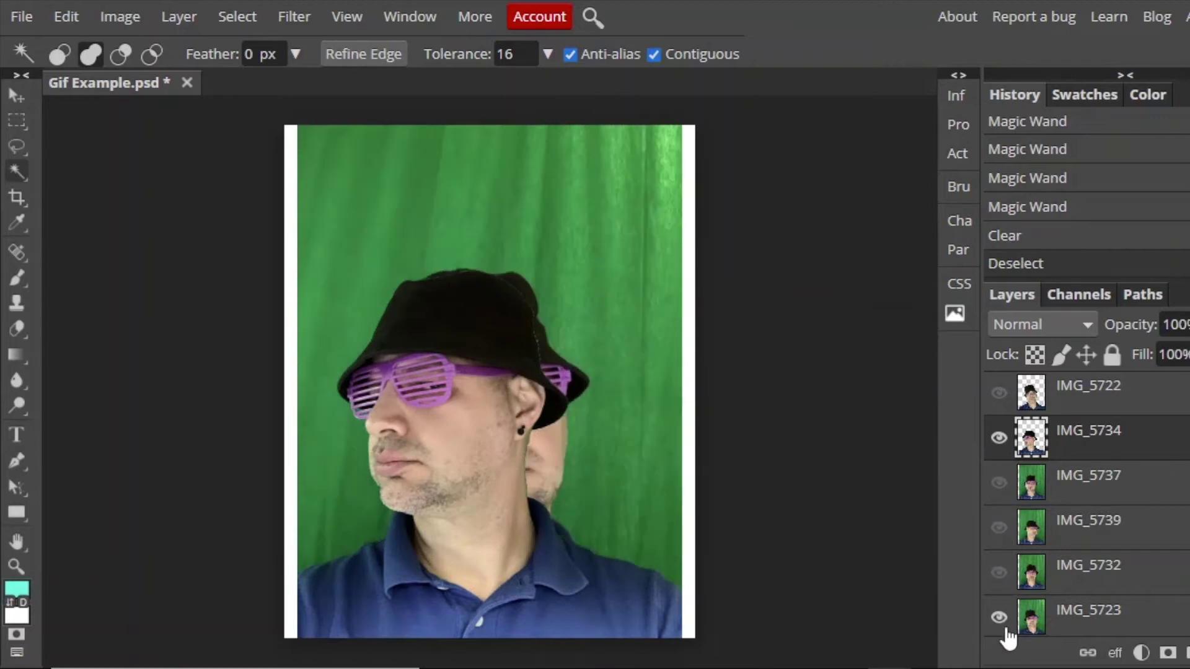
click(998, 616)
Delete the leftover backdrop specks above the hat on layer IMG_5734 using a rectangular selection
click(16, 120)
drag(347, 126, 725, 267)
key(Delete)
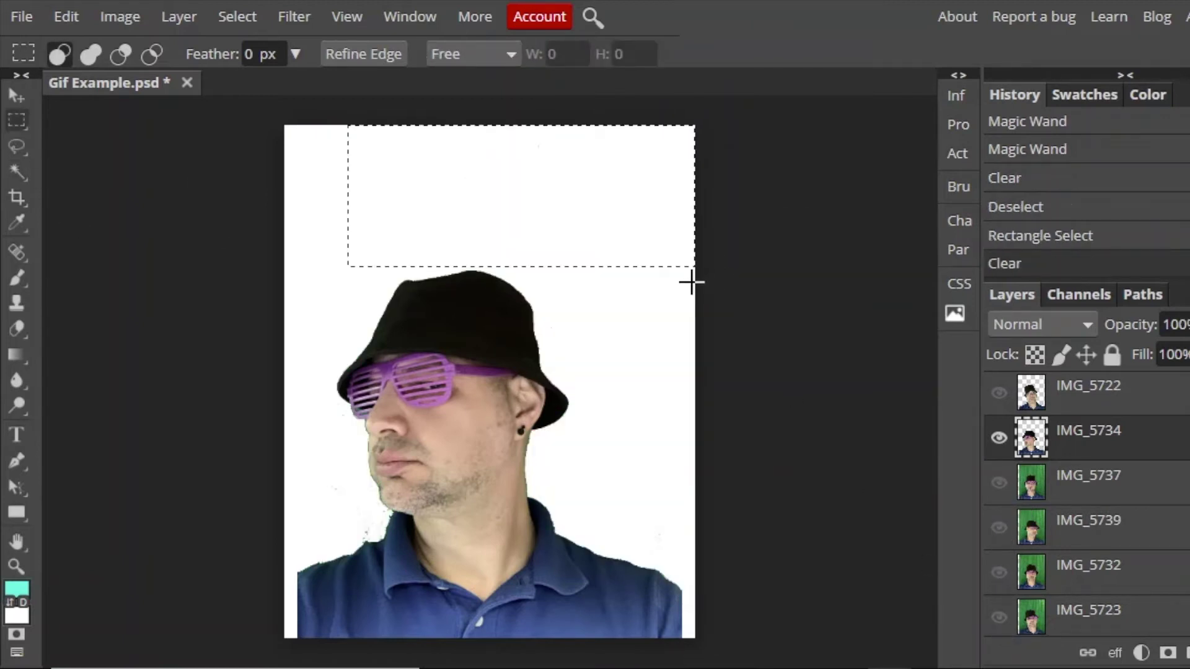
key(ctrl+d)
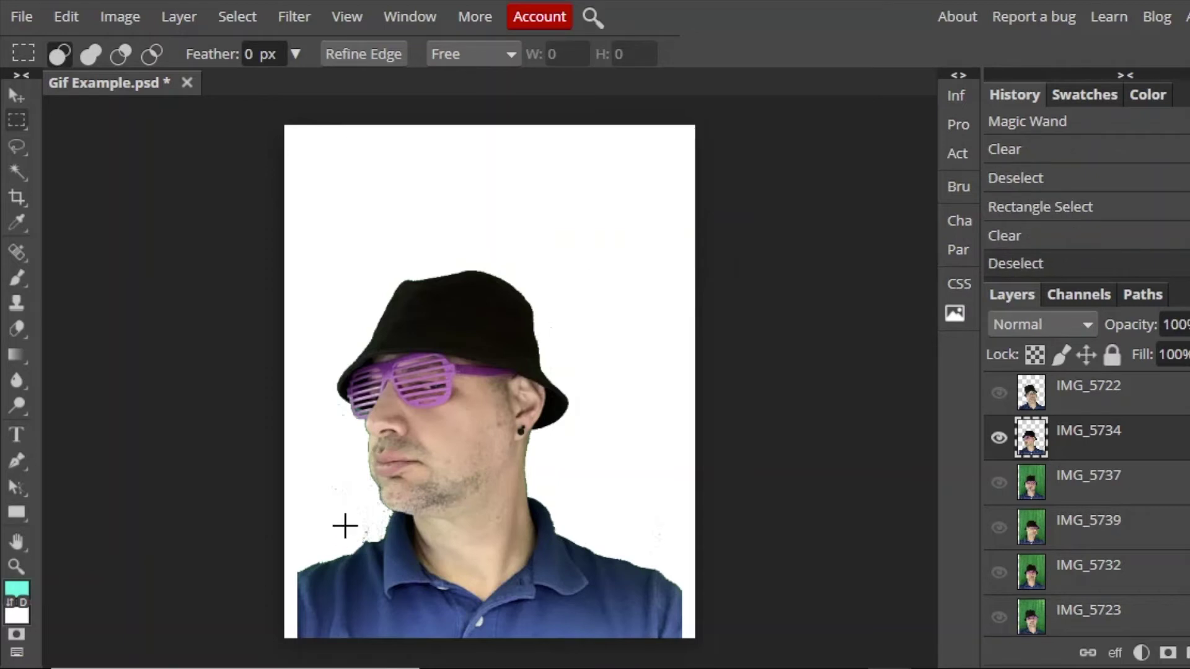
Show layer IMG_5737 in place of IMG_5734 and sample its green backdrop with Color Range
click(998, 437)
click(998, 482)
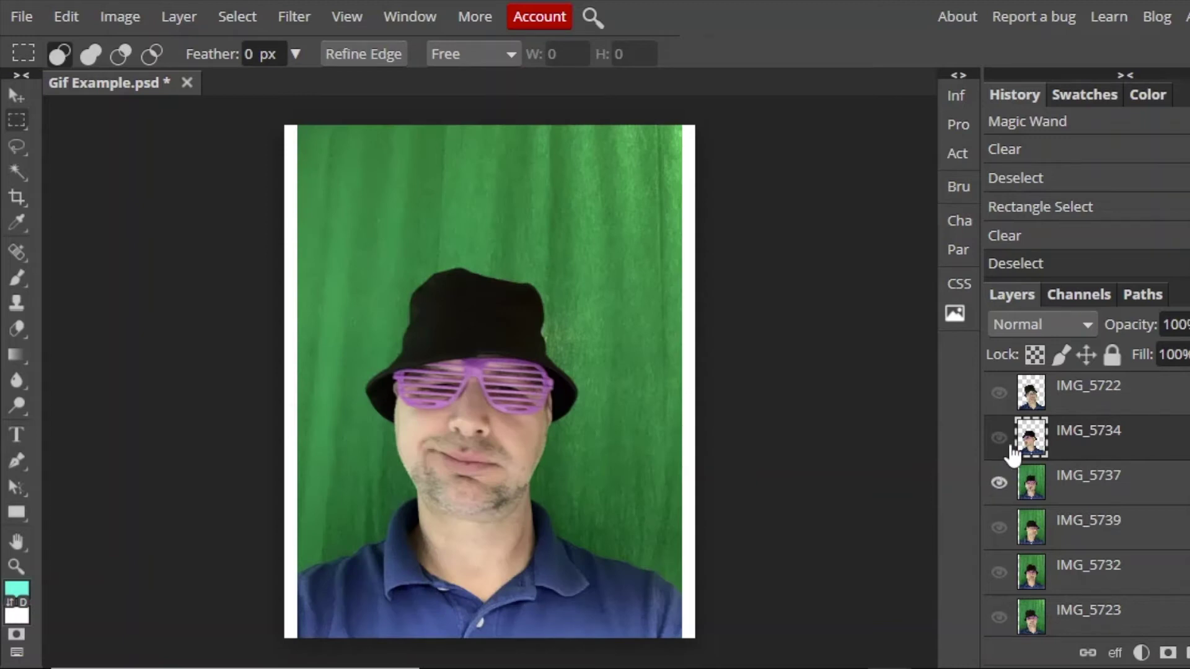
click(242, 12)
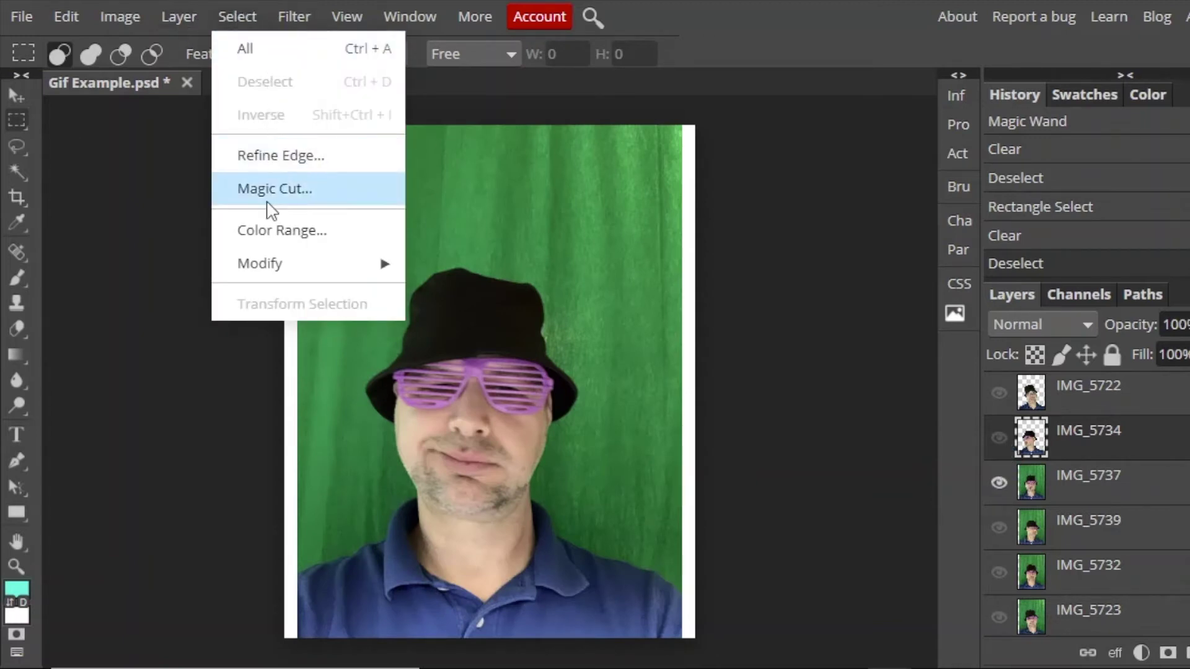
click(260, 238)
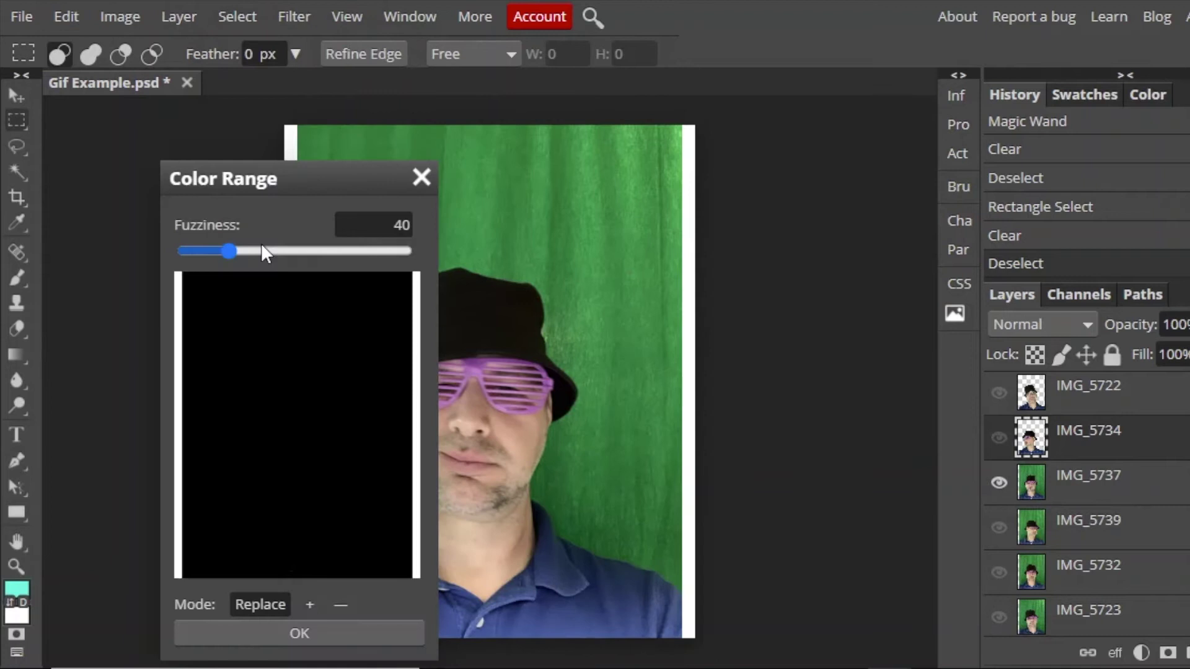
click(595, 162)
click(612, 217)
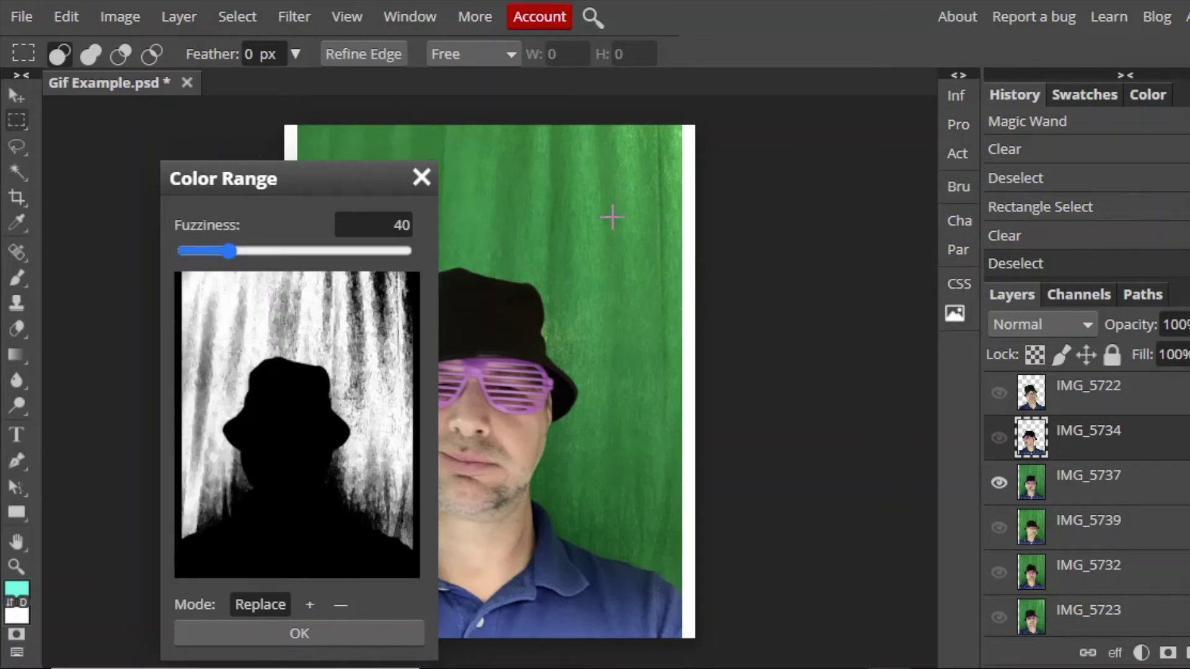
click(600, 273)
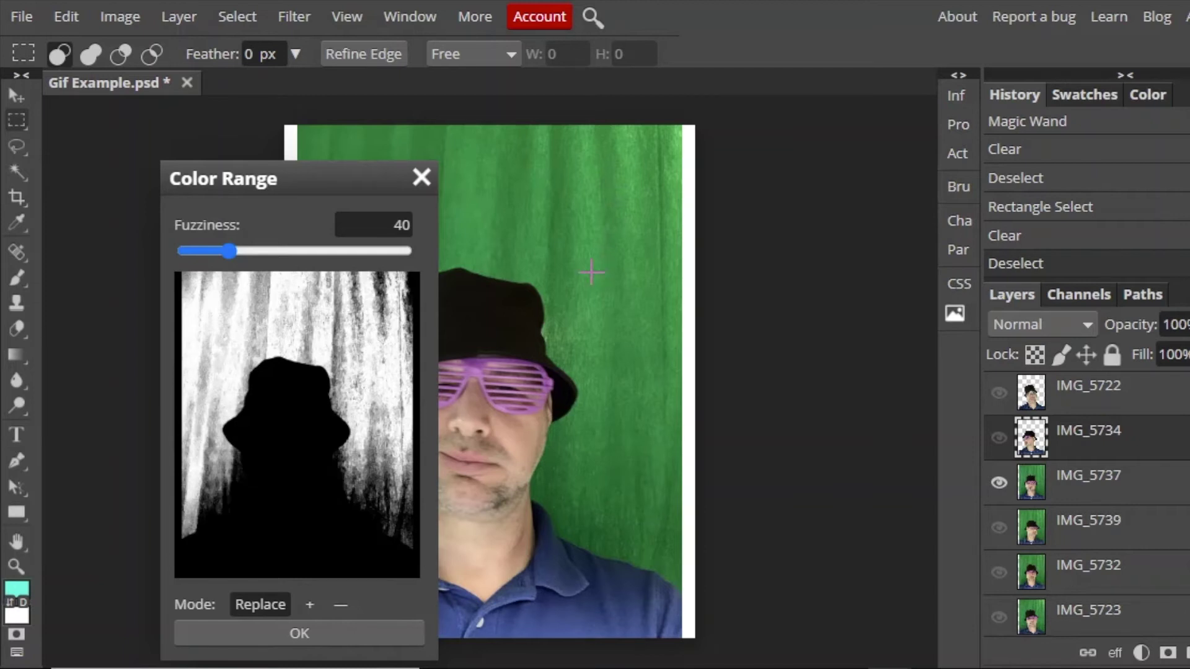
click(591, 271)
click(570, 348)
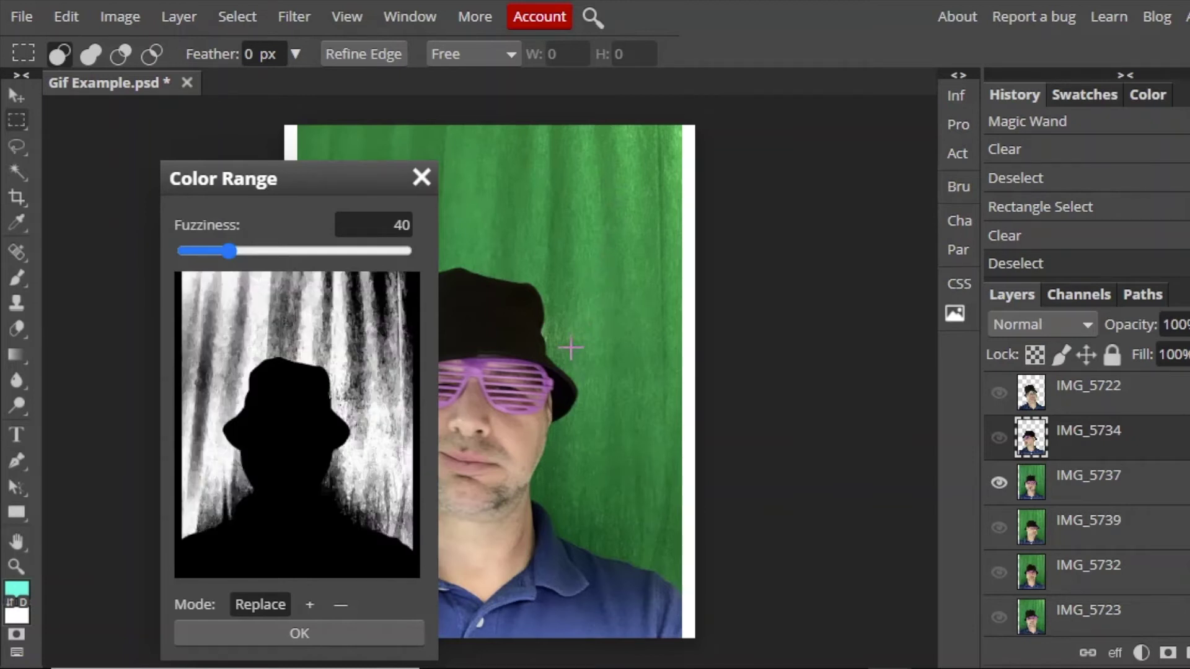
Add the remaining green shades of the backdrop to the Color Range sample until only the man is left out
click(305, 605)
click(561, 195)
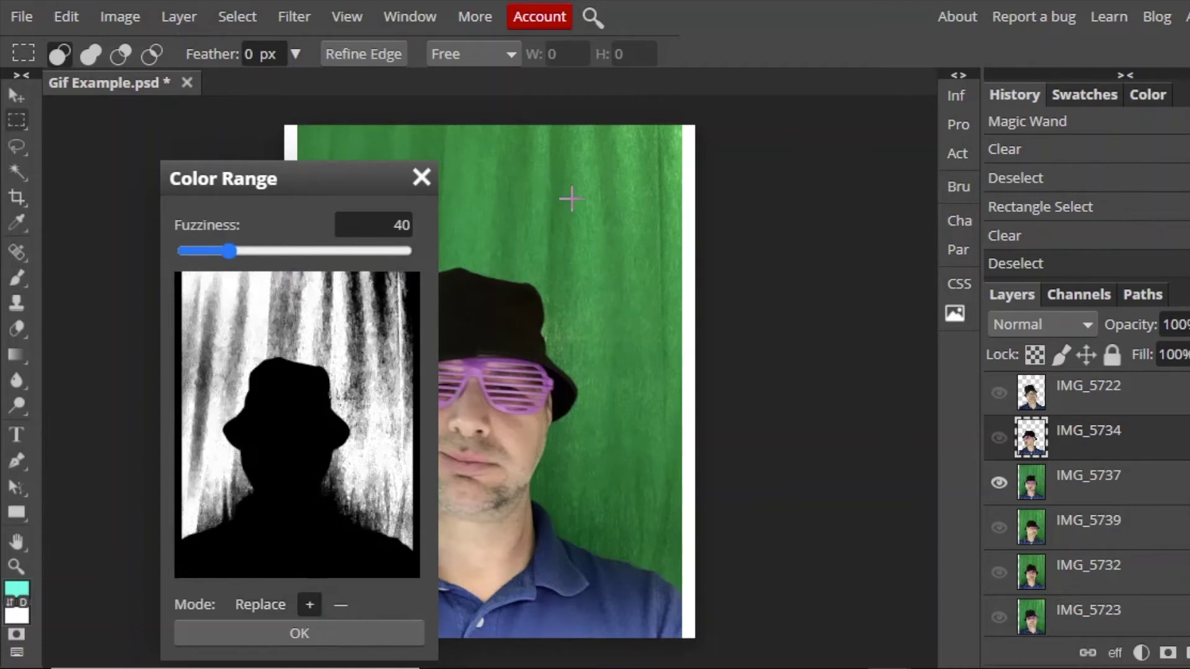
click(569, 199)
click(577, 211)
click(678, 133)
click(556, 477)
click(559, 526)
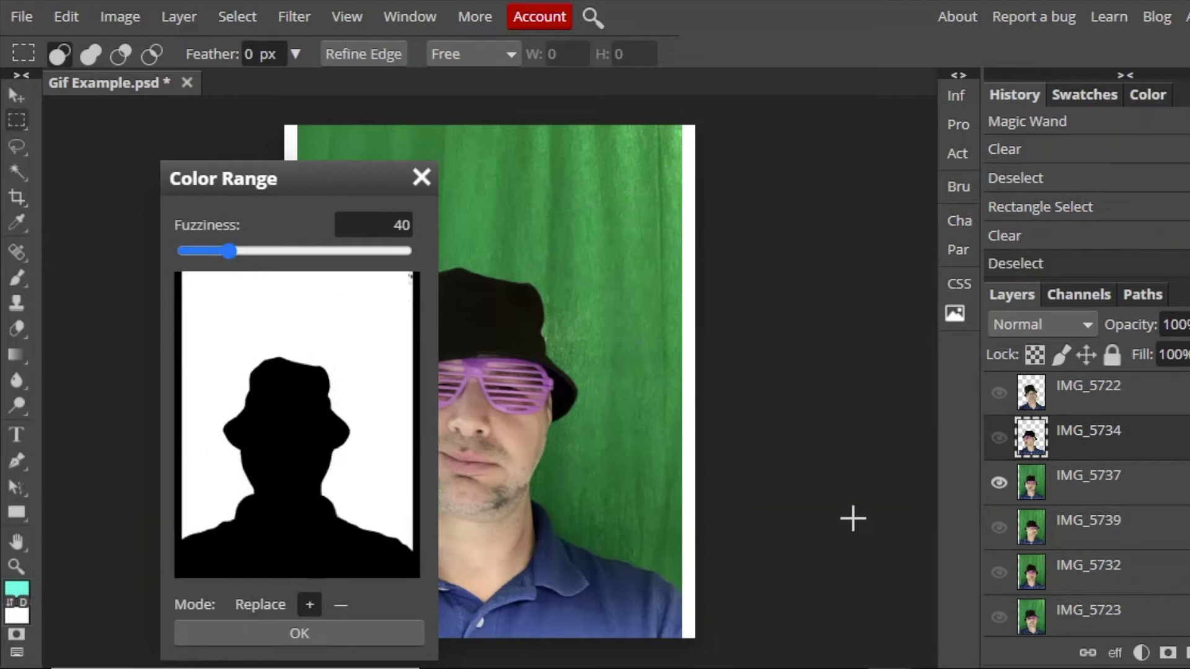
Apply the Color Range selection, delete the green backdrop from layer IMG_5737 and deselect
click(310, 634)
key(Delete)
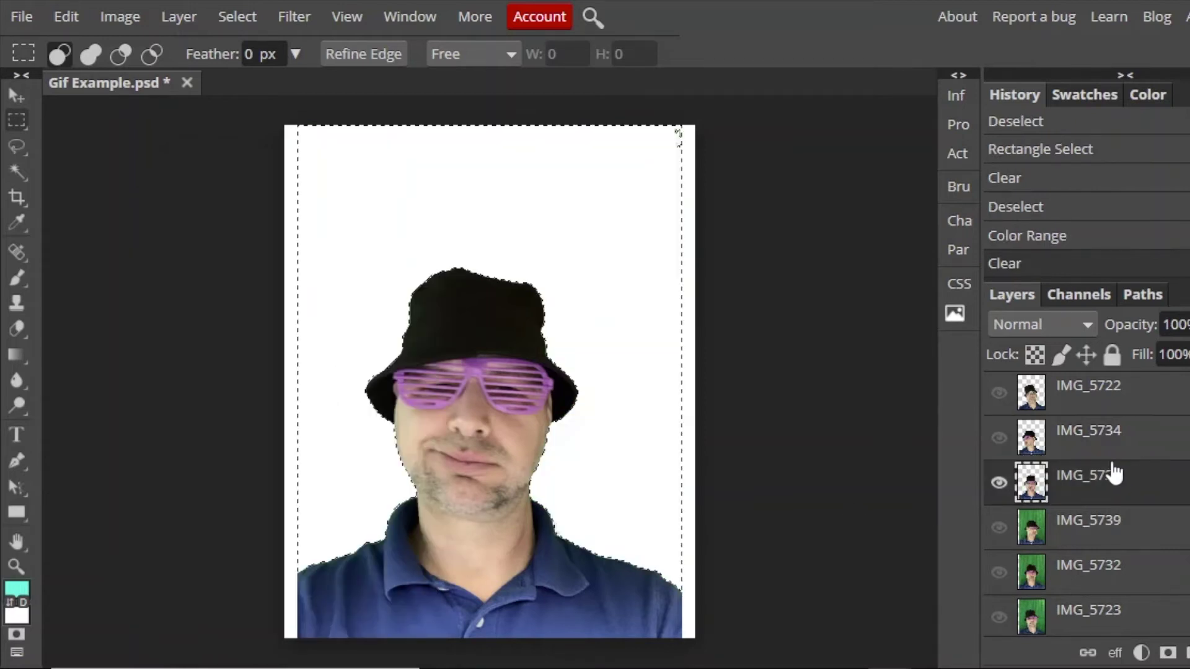
key(ctrl+d)
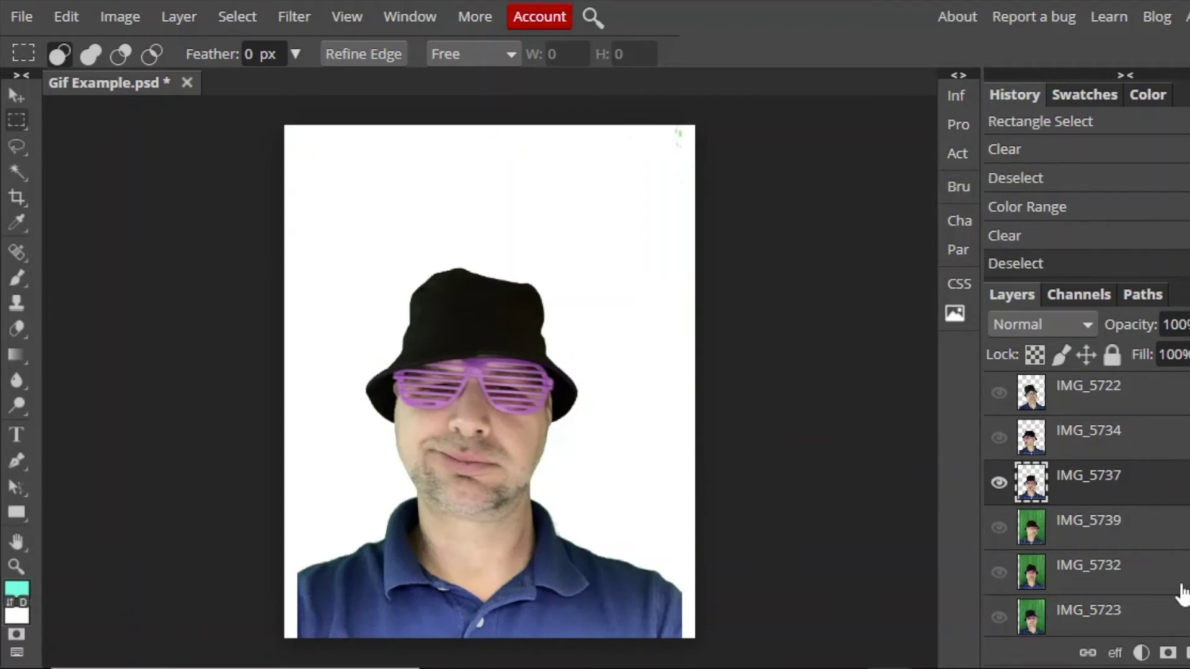
Hide layer IMG_5737, and make layer IMG_5739 visible and active
click(999, 483)
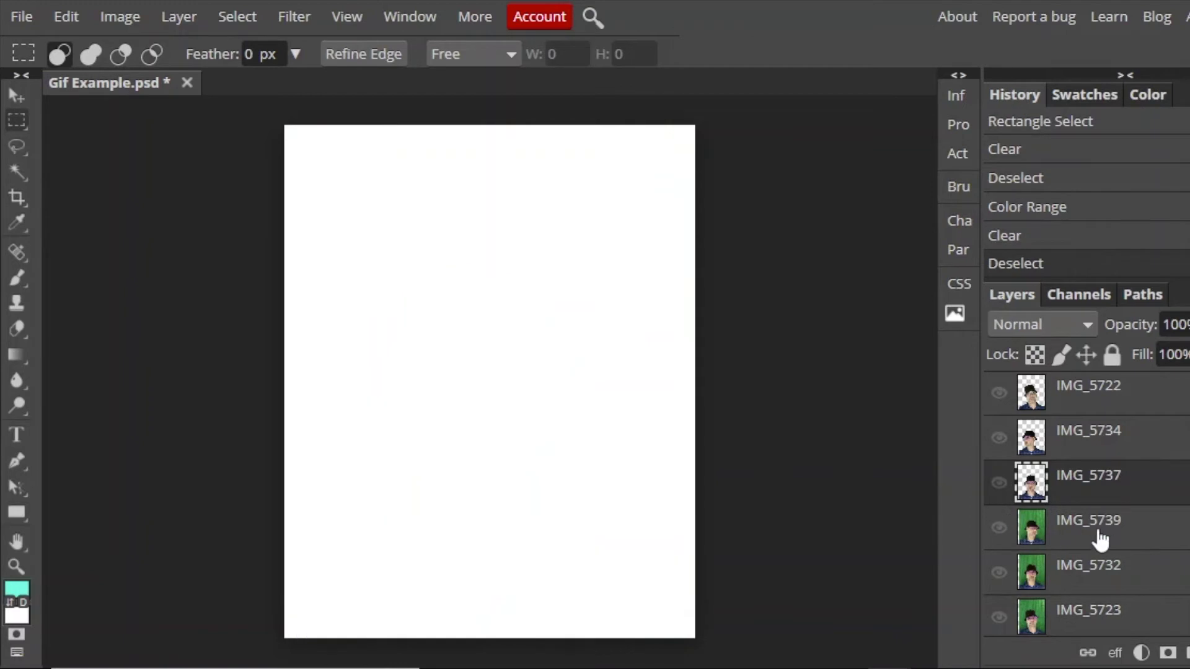
click(1096, 539)
click(999, 527)
click(237, 16)
click(279, 229)
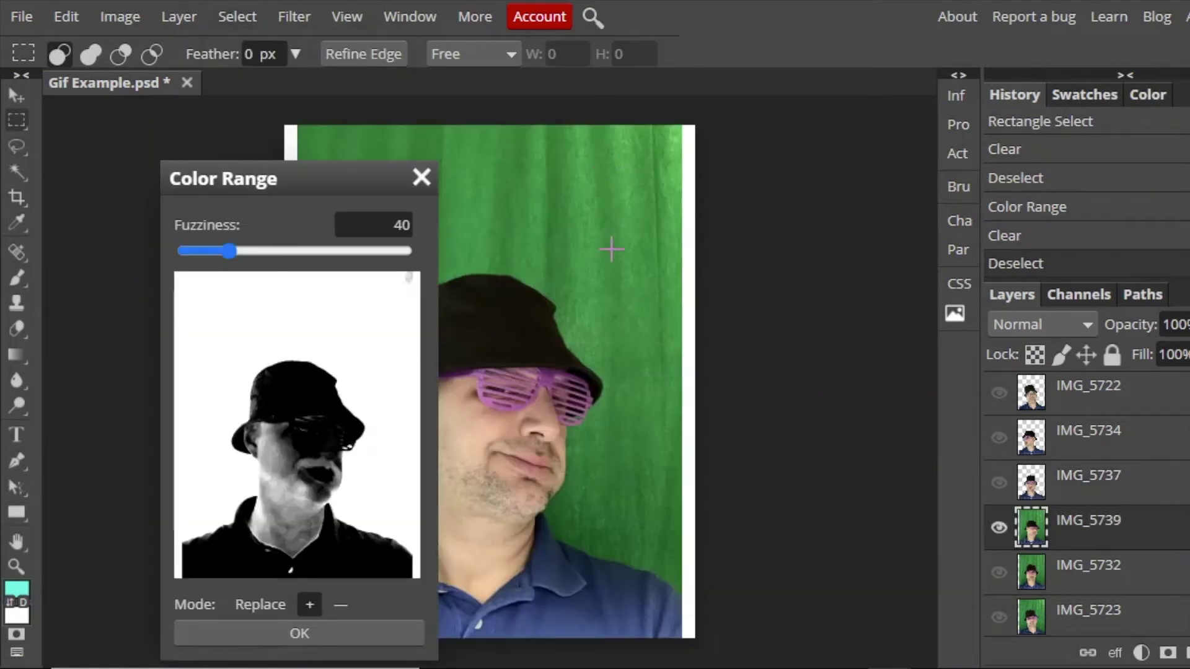
click(421, 179)
Select the main areas of the green backdrop on layer IMG_5739 with the Magic Wand in additive mode
click(17, 172)
click(364, 186)
shift+click(580, 186)
shift+click(651, 236)
shift+click(650, 490)
shift+click(610, 529)
click(607, 532)
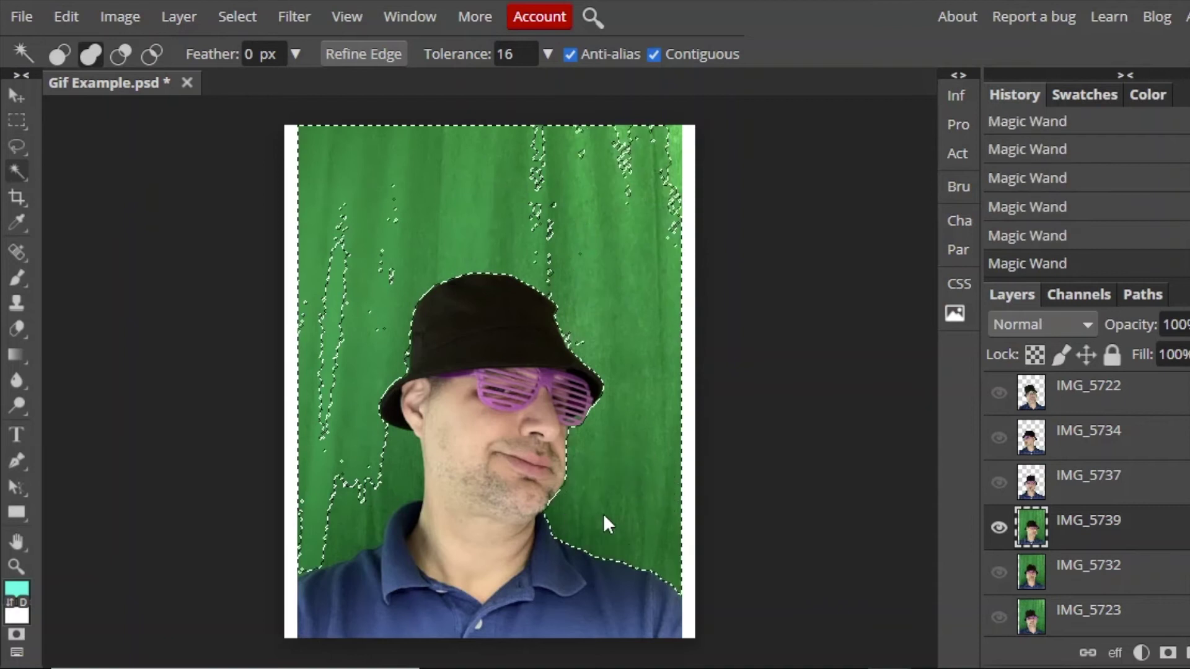
Add the leftover green streaks and patches on layer IMG_5739 to the Magic Wand selection
click(674, 166)
click(538, 155)
click(335, 310)
click(341, 521)
click(627, 191)
click(676, 134)
click(614, 135)
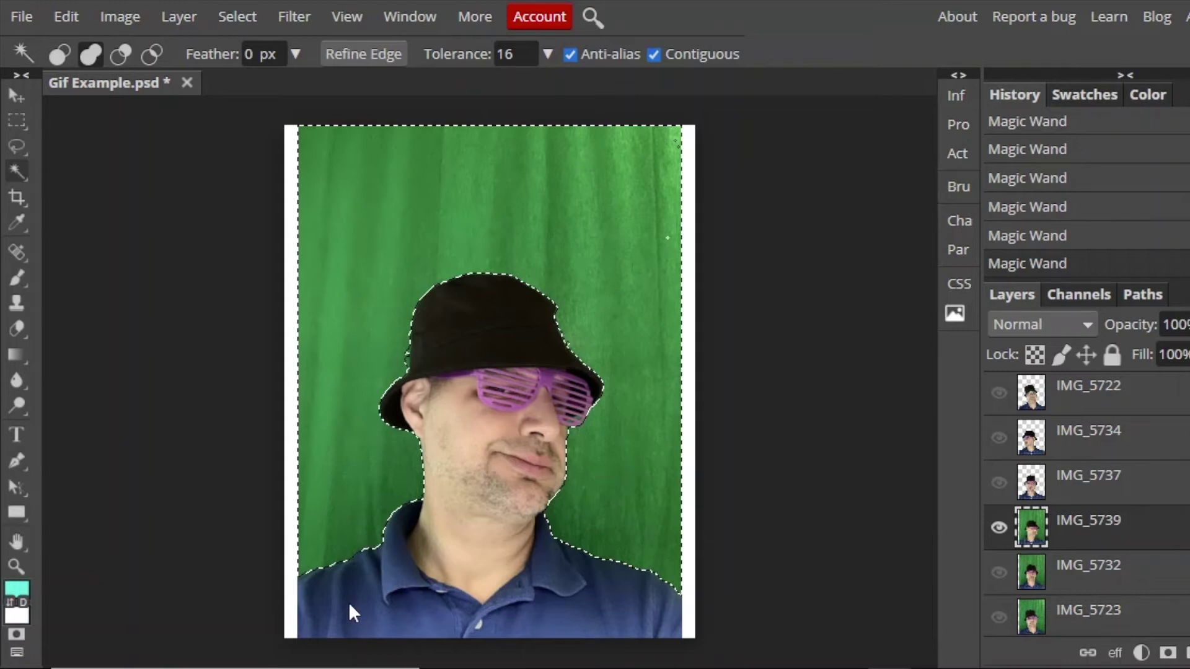
Delete the green backdrop from layer IMG_5739, clear the extra areas picked beside the hat brim and ear, and deselect
key(Delete)
click(412, 403)
click(408, 361)
click(399, 434)
key(Delete)
key(ctrl+d)
Show layer IMG_5732 in place of IMG_5739 and select its green backdrop using Color Range with fuzziness 34
click(998, 527)
click(999, 572)
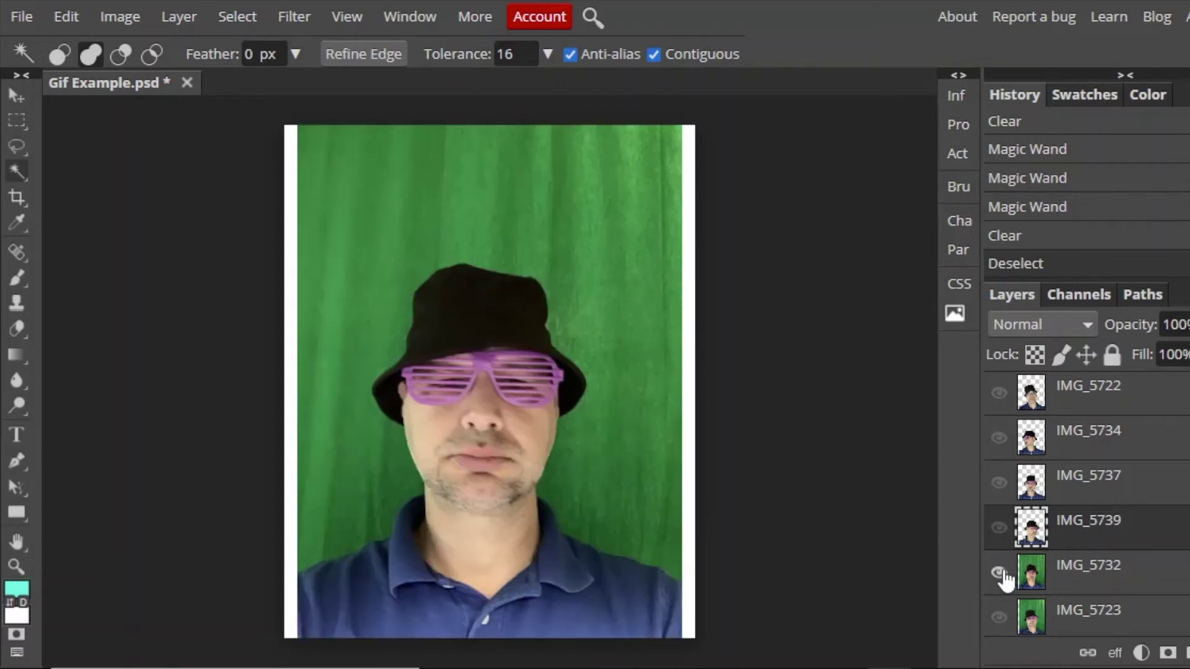
click(237, 17)
click(249, 239)
drag(258, 251, 224, 252)
click(261, 605)
mouse_move(566, 200)
mouse_down()
mouse_move(604, 512)
mouse_move(638, 380)
mouse_move(633, 409)
mouse_up()
click(312, 605)
mouse_move(620, 298)
mouse_down()
mouse_move(641, 284)
mouse_move(671, 146)
mouse_move(644, 496)
mouse_move(550, 501)
mouse_move(637, 213)
mouse_move(657, 141)
mouse_up()
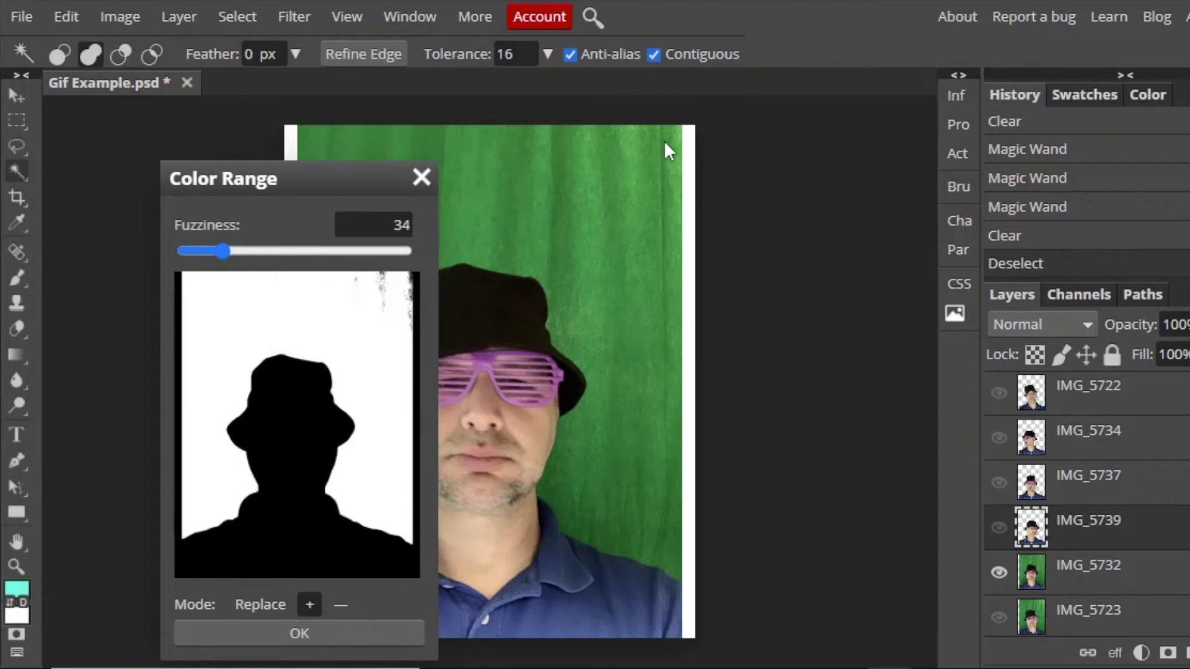
click(372, 631)
Delete the selected green backdrop from layer IMG_5732 and deselect
click(1098, 573)
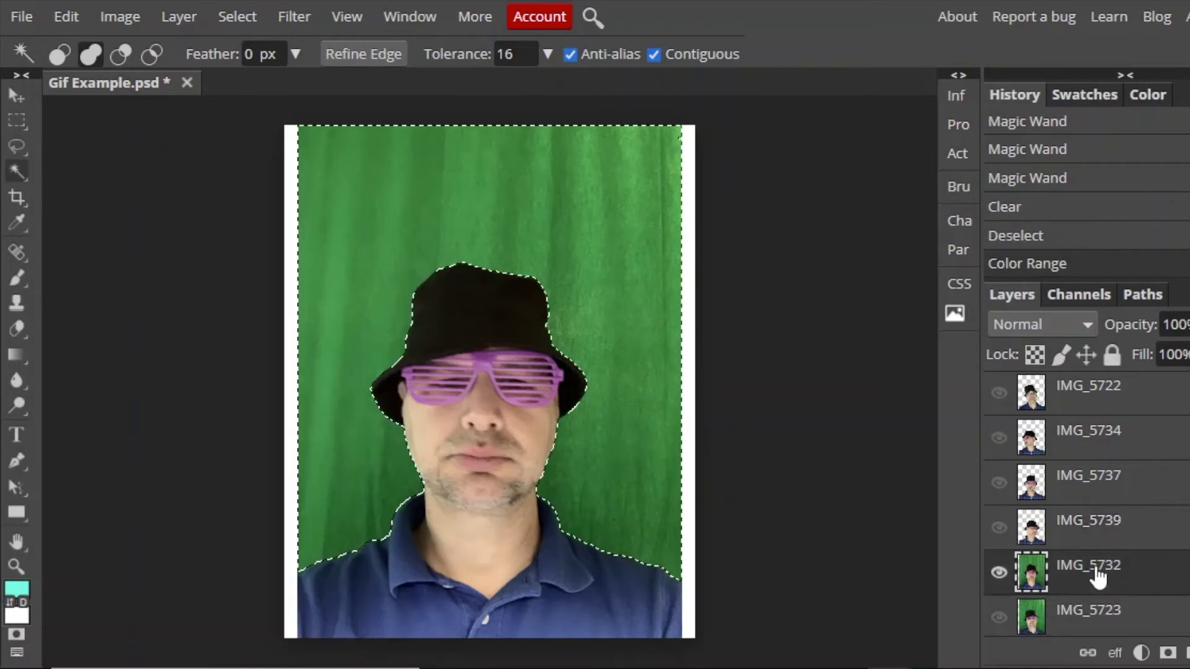
key(Delete)
key(ctrl+d)
Hide layer IMG_5732, and make layer IMG_5723 visible and active
click(998, 571)
scroll(1024, 573, down, 1)
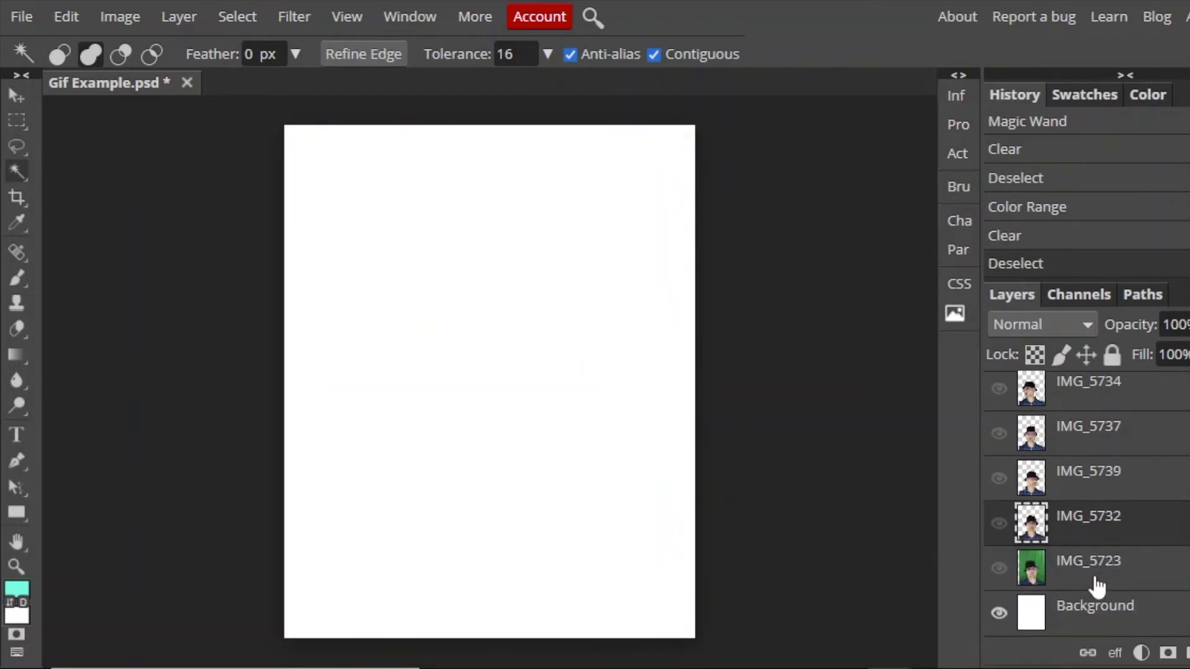
click(1028, 567)
click(998, 568)
click(244, 18)
click(266, 127)
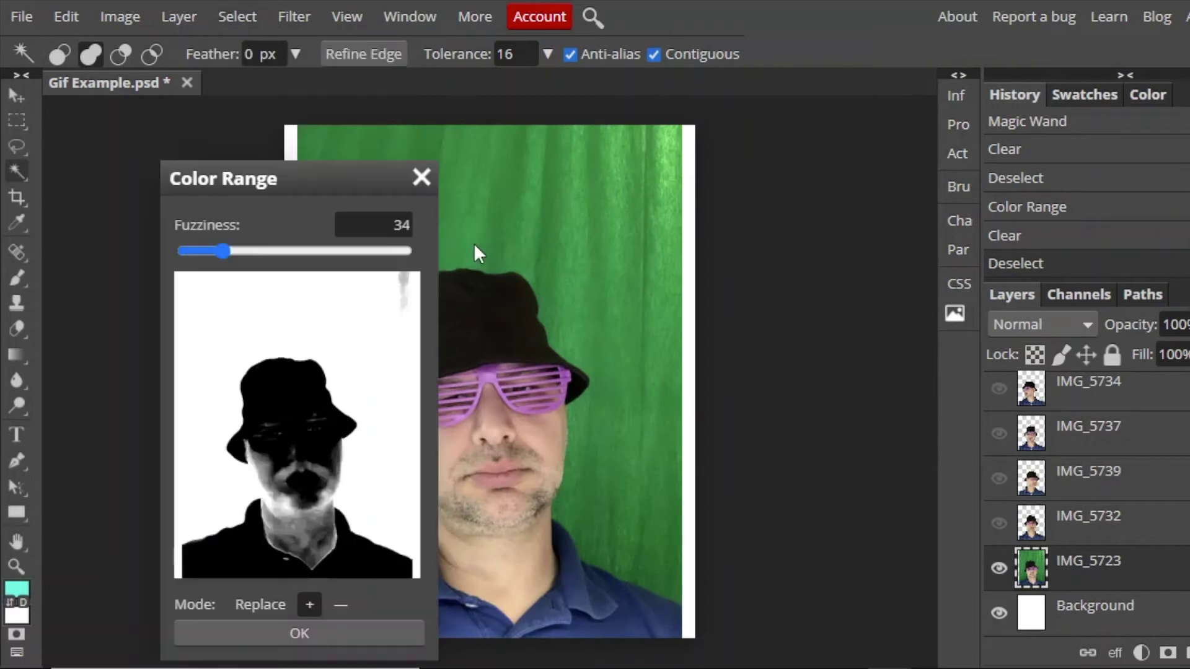
click(366, 632)
click(1053, 524)
click(637, 309)
key(ctrl+d)
click(548, 272)
key(ctrl+d)
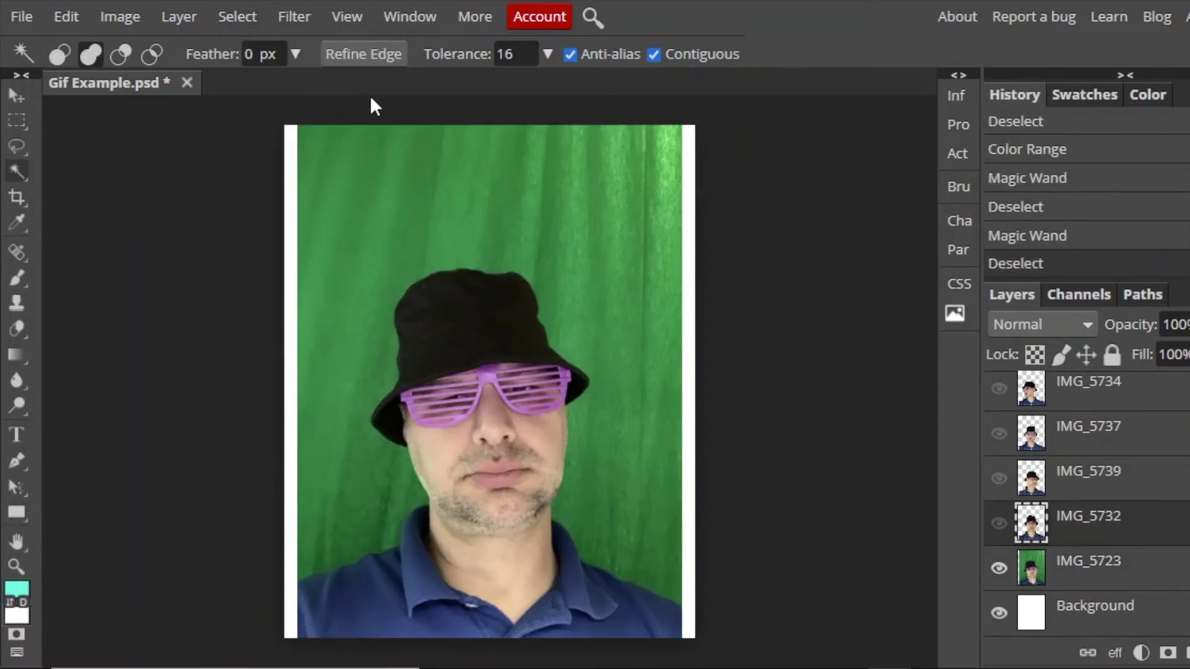
Select the whole green backdrop on layer IMG_5723 with the Magic Wand, delete it and deselect
click(1085, 563)
click(366, 310)
click(672, 505)
click(667, 233)
click(613, 173)
click(364, 541)
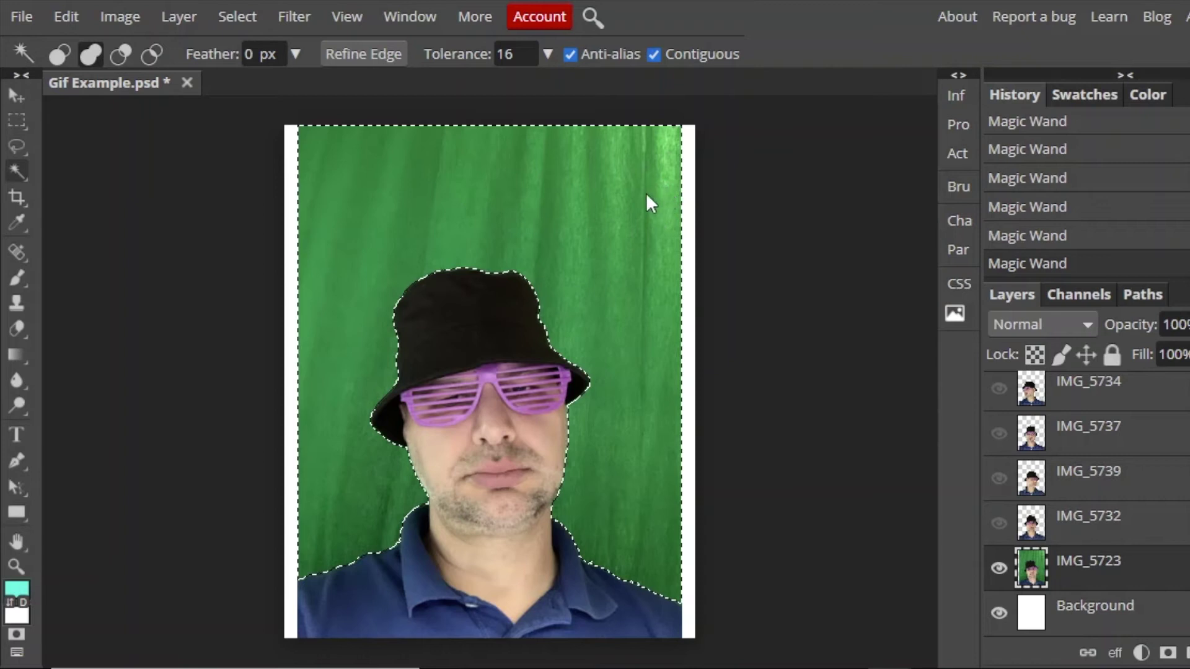
key(Delete)
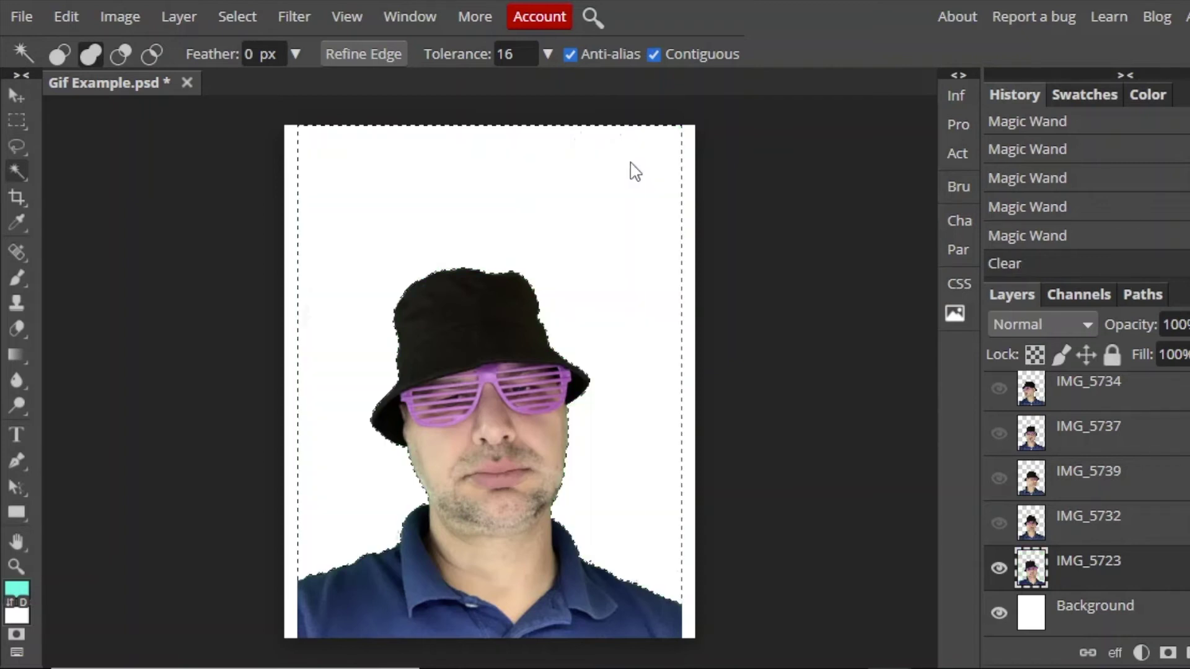
key(ctrl+d)
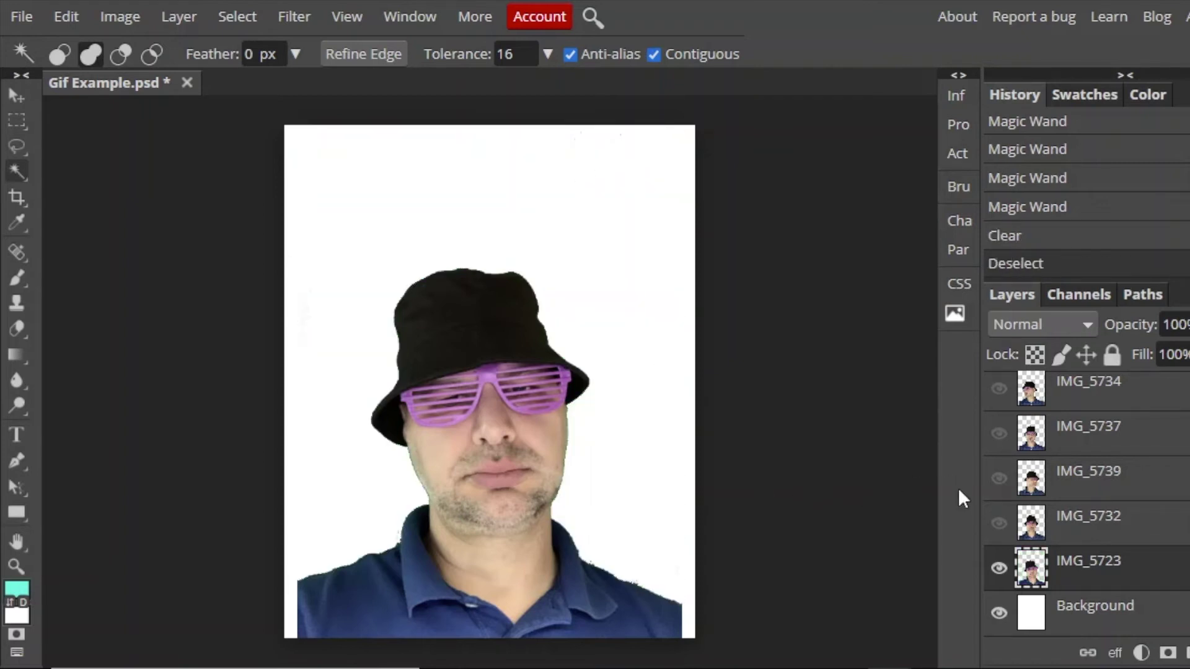
click(999, 523)
click(998, 525)
scroll(1118, 489, up, 1)
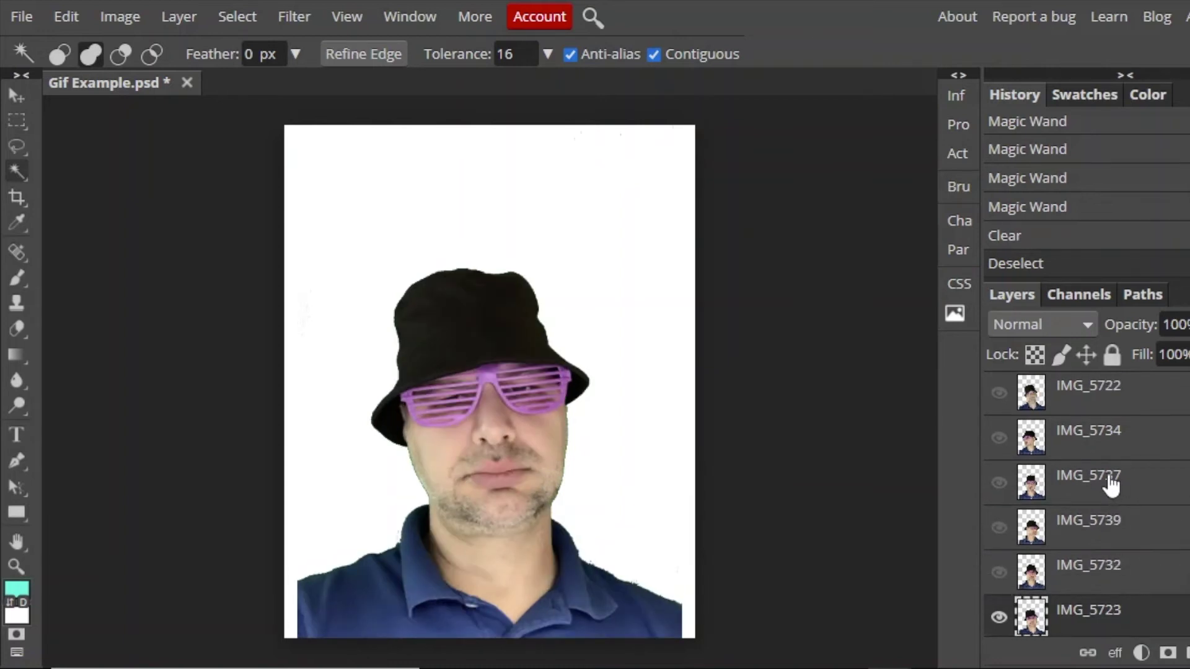
scroll(1109, 485, down, 1)
scroll(1108, 482, up, 1)
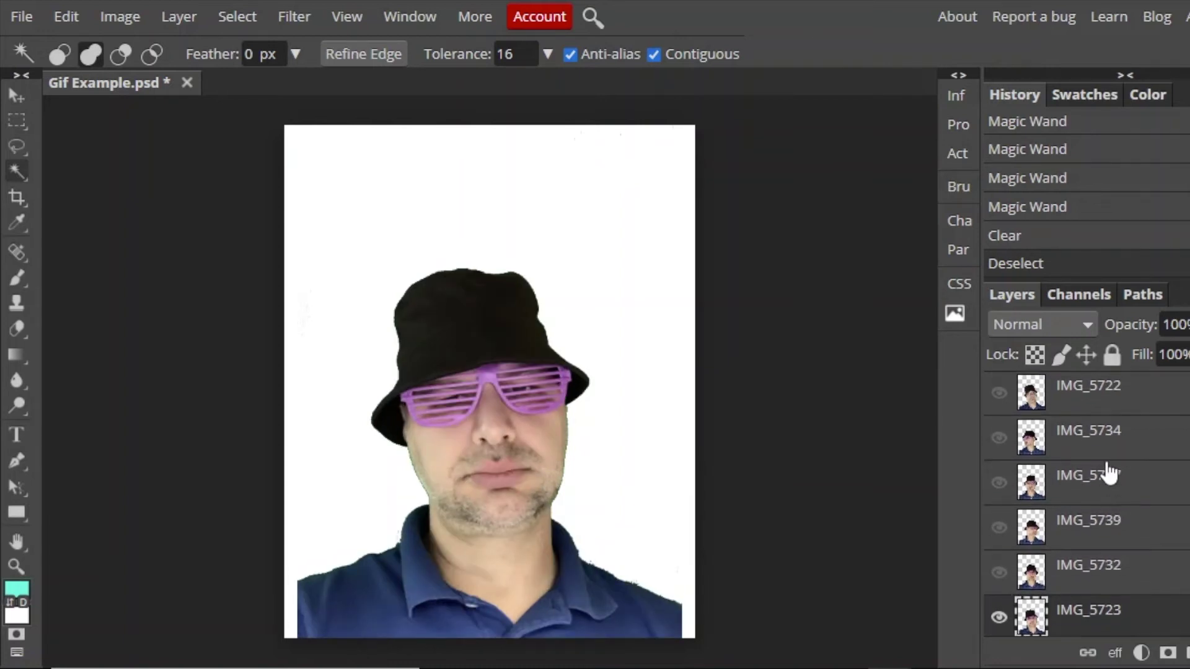
Show layers IMG_5732 and IMG_5737, and move IMG_5737 between IMG_5739 and IMG_5732 in the layer order
click(1115, 567)
click(997, 571)
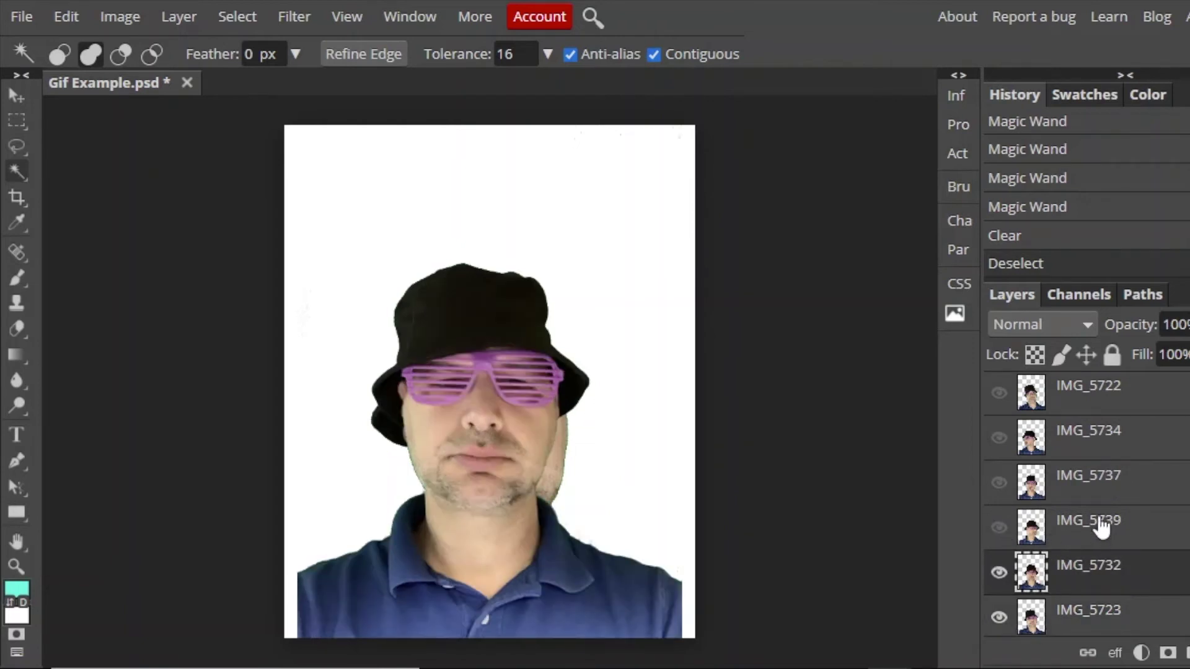
drag(1102, 529, 1111, 565)
click(1000, 528)
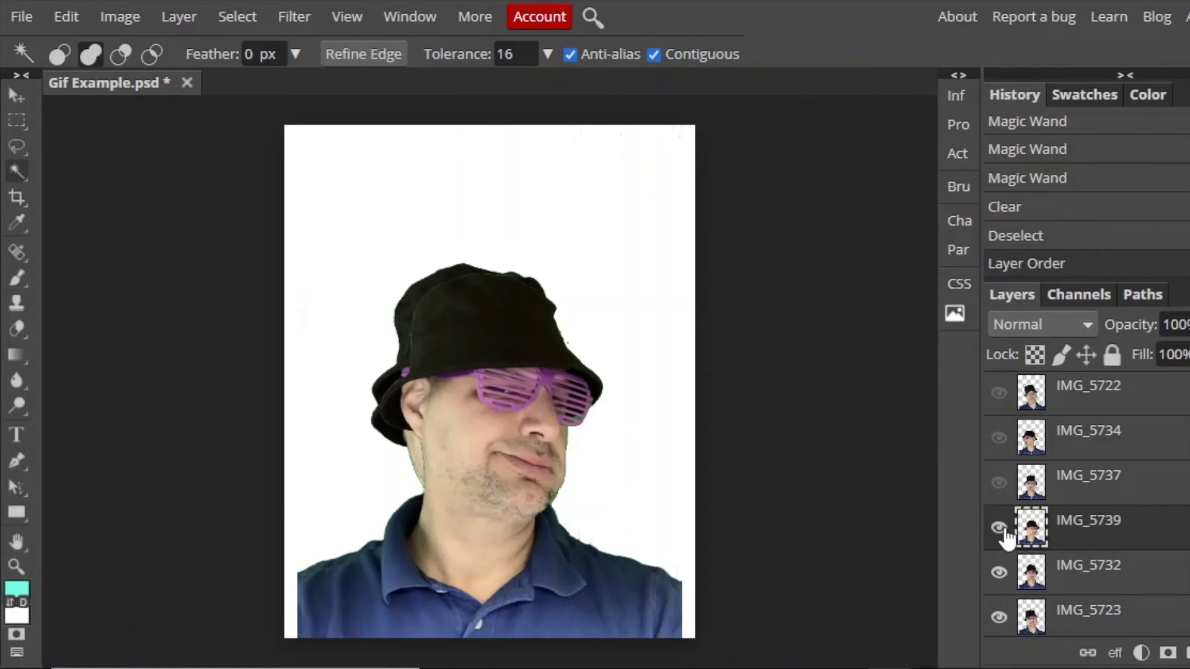
click(999, 528)
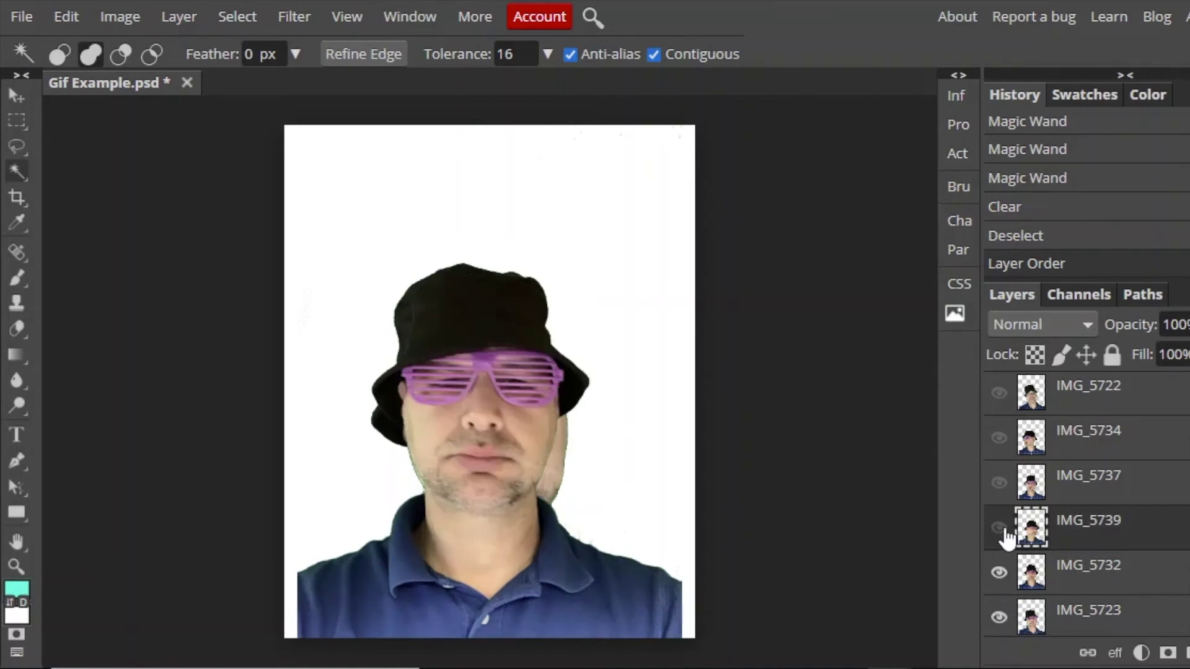
click(998, 483)
drag(1144, 481, 1141, 580)
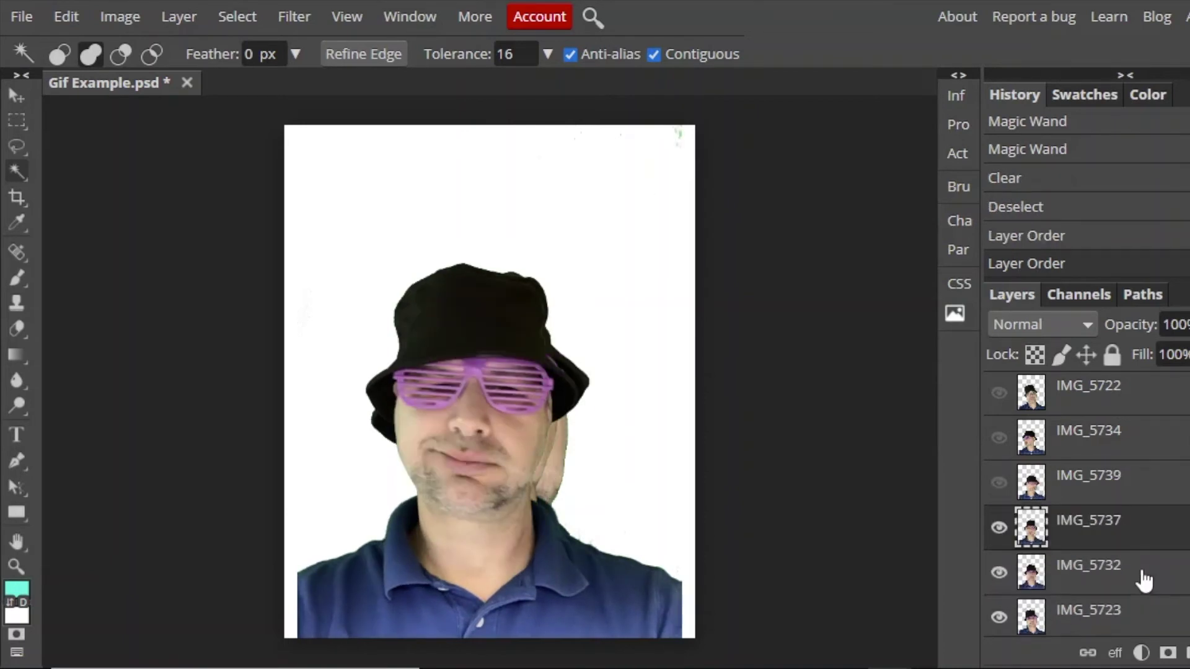
Compare the poses by toggling layer visibility, leaving IMG_5732 hidden and IMG_5739, IMG_5737 and IMG_5722 shown
click(999, 485)
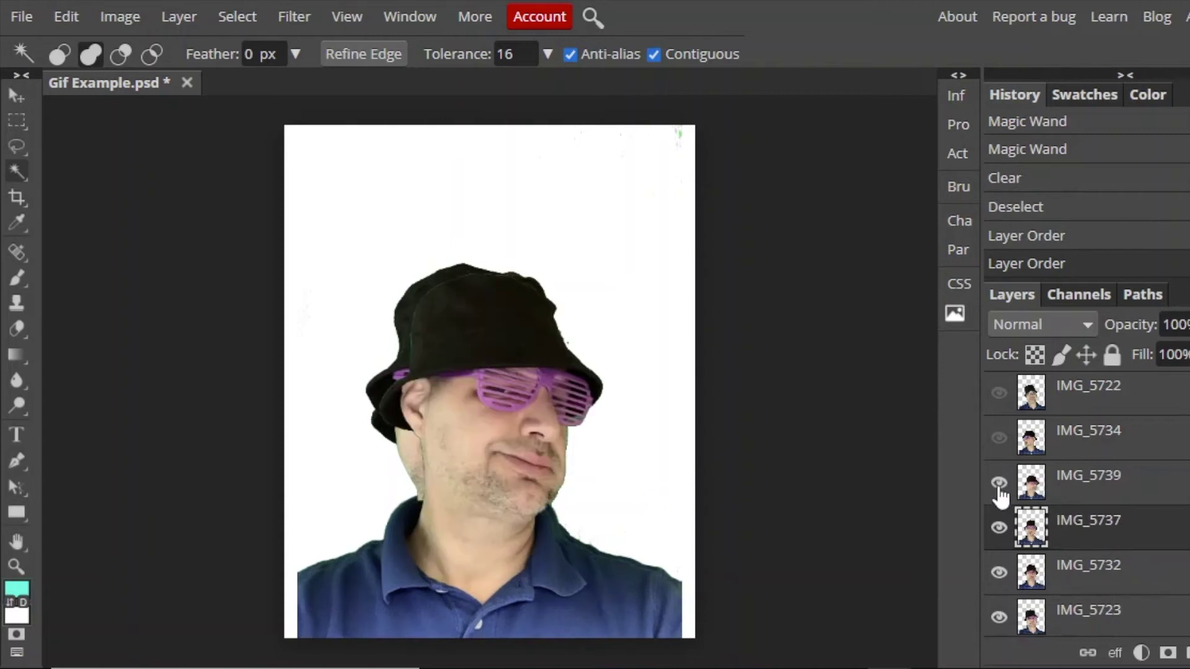
click(1000, 493)
click(1001, 528)
click(1006, 573)
click(999, 528)
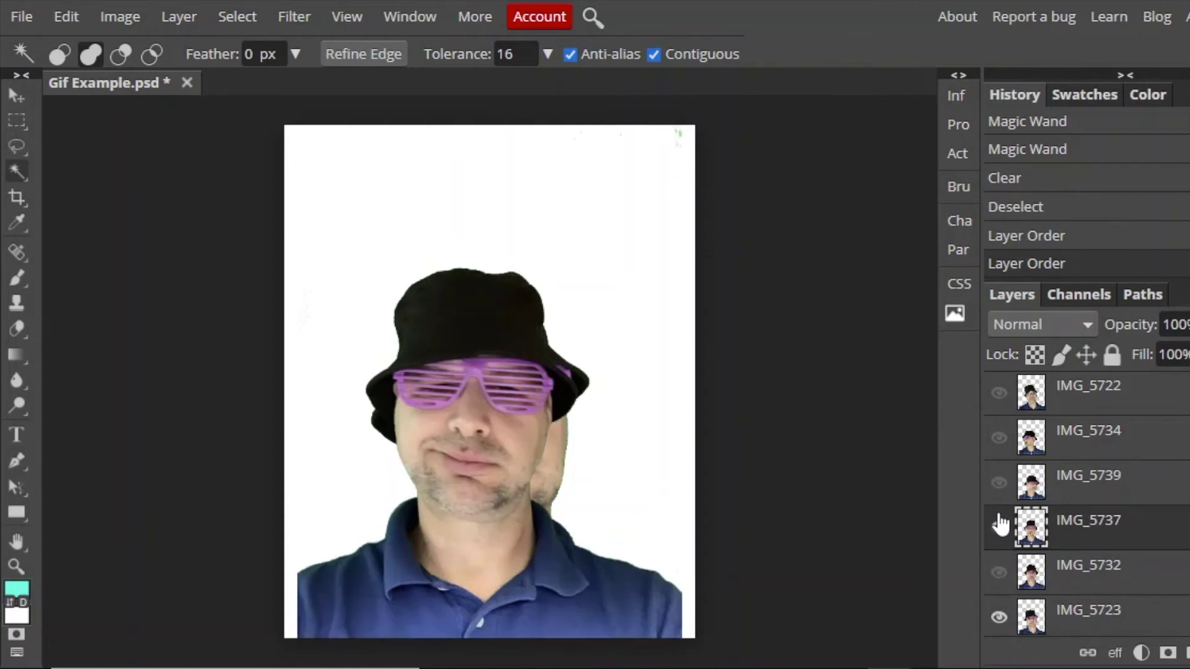
click(999, 482)
click(999, 393)
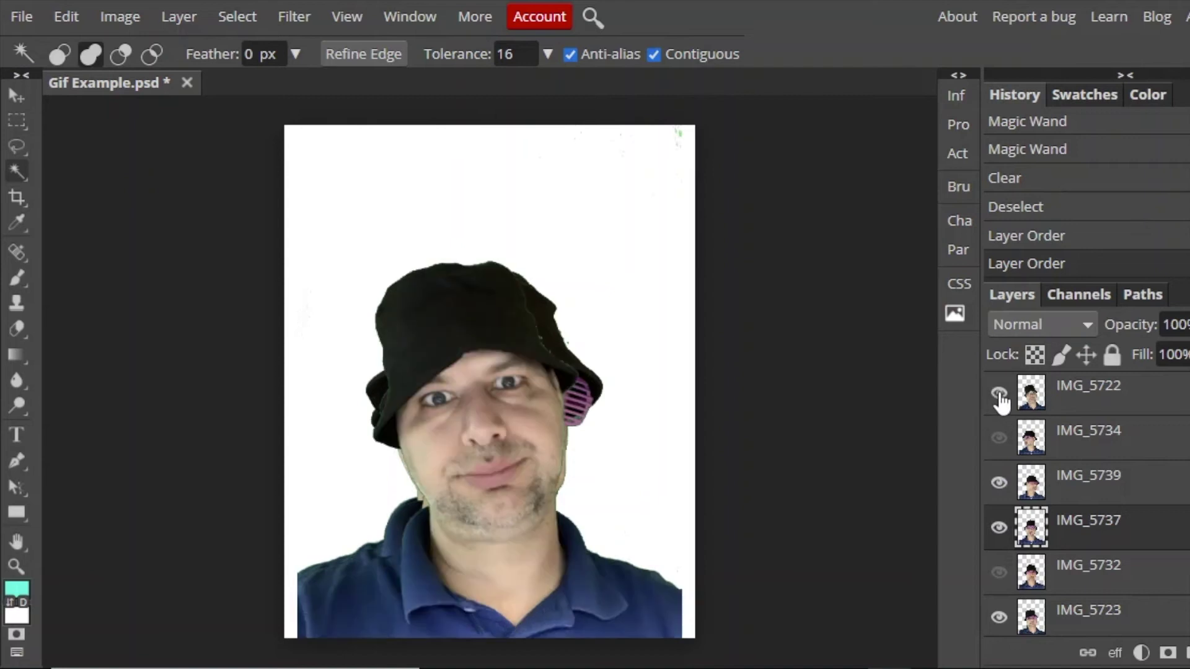
Move layer IMG_5722 below IMG_5723 and delete the white Background layer
drag(1072, 389, 1075, 557)
click(1089, 604)
key(Delete)
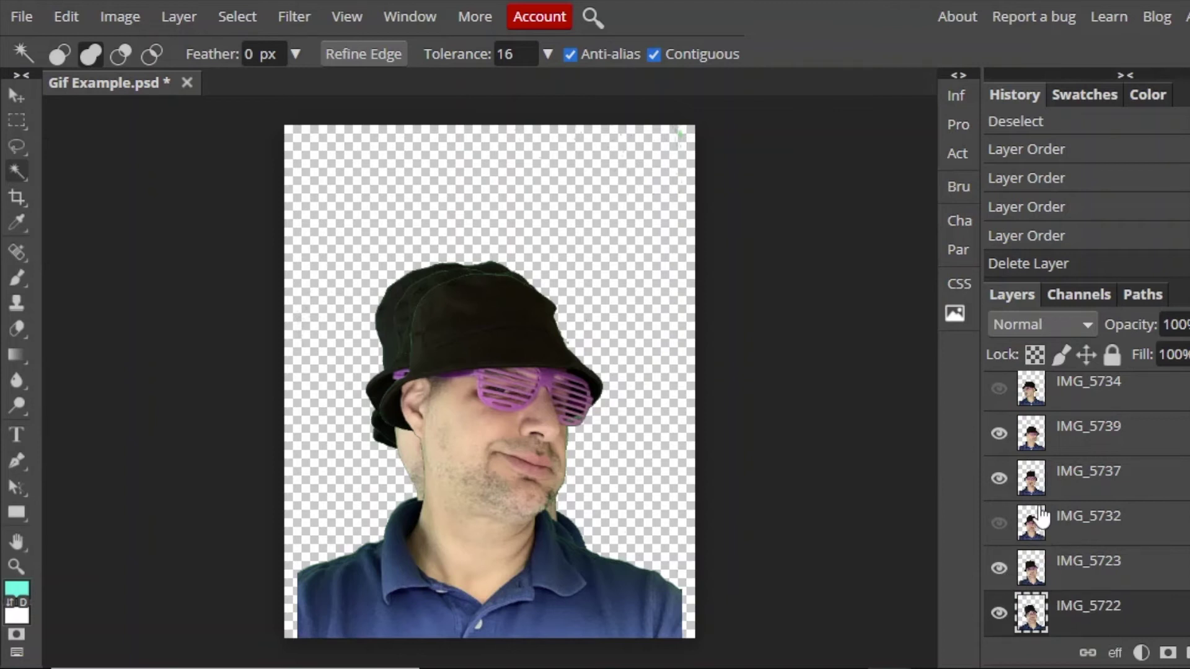
Hide layers IMG_5739 and IMG_5737, then show IMG_5732 and move it directly above IMG_5737
click(999, 433)
click(998, 478)
click(999, 568)
click(998, 567)
click(999, 524)
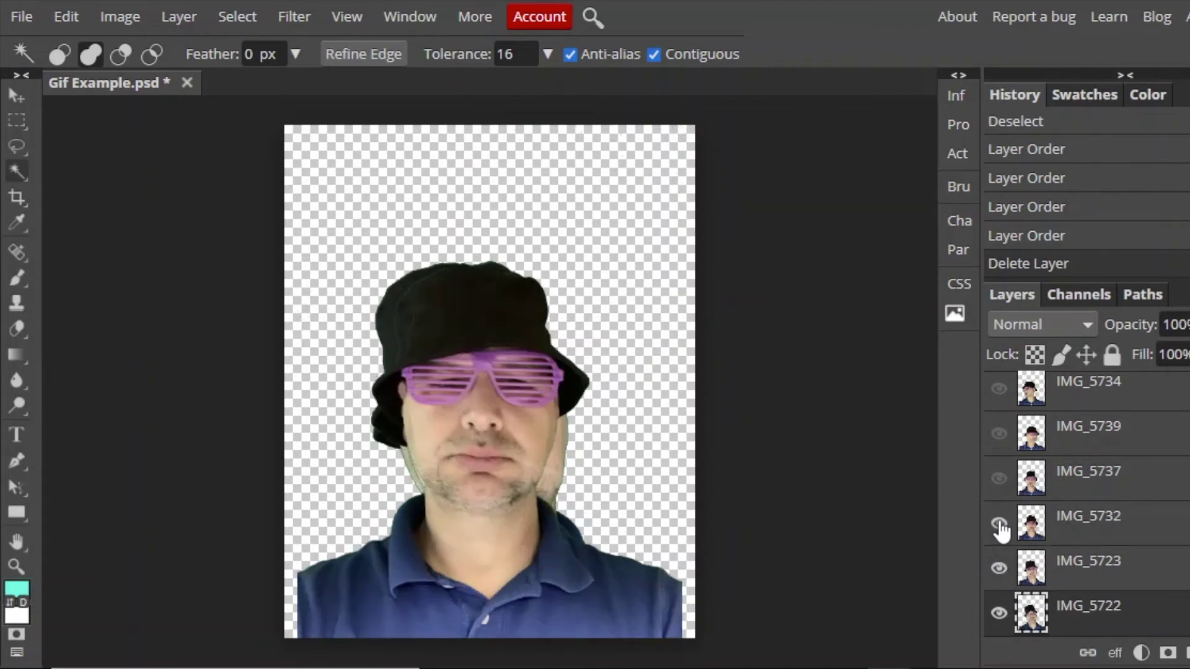
drag(1088, 518, 1084, 456)
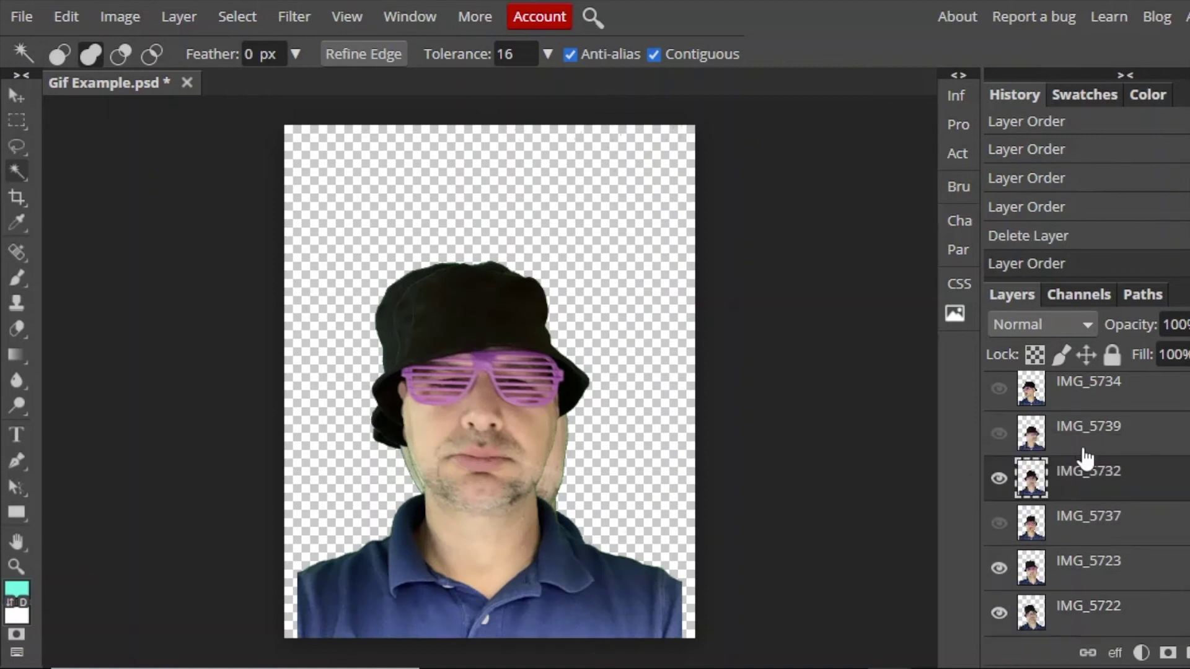
Toggle IMG_5732 off and on to compare poses, and show layers IMG_5737 and IMG_5739
click(998, 478)
click(999, 524)
click(998, 478)
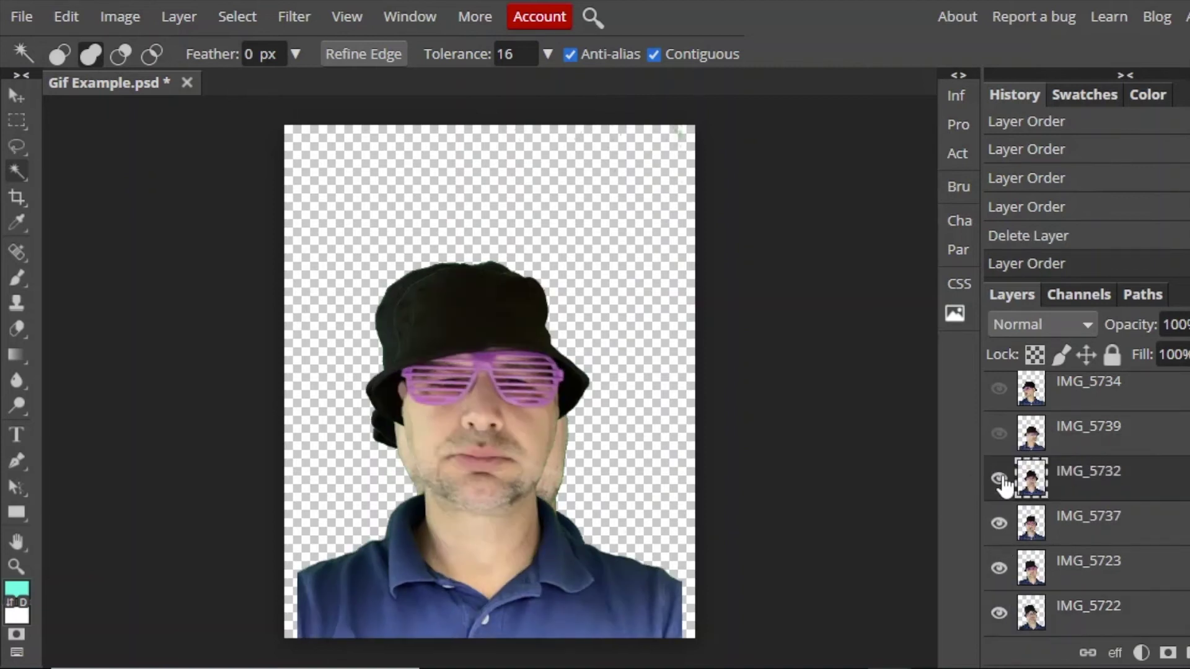
click(999, 433)
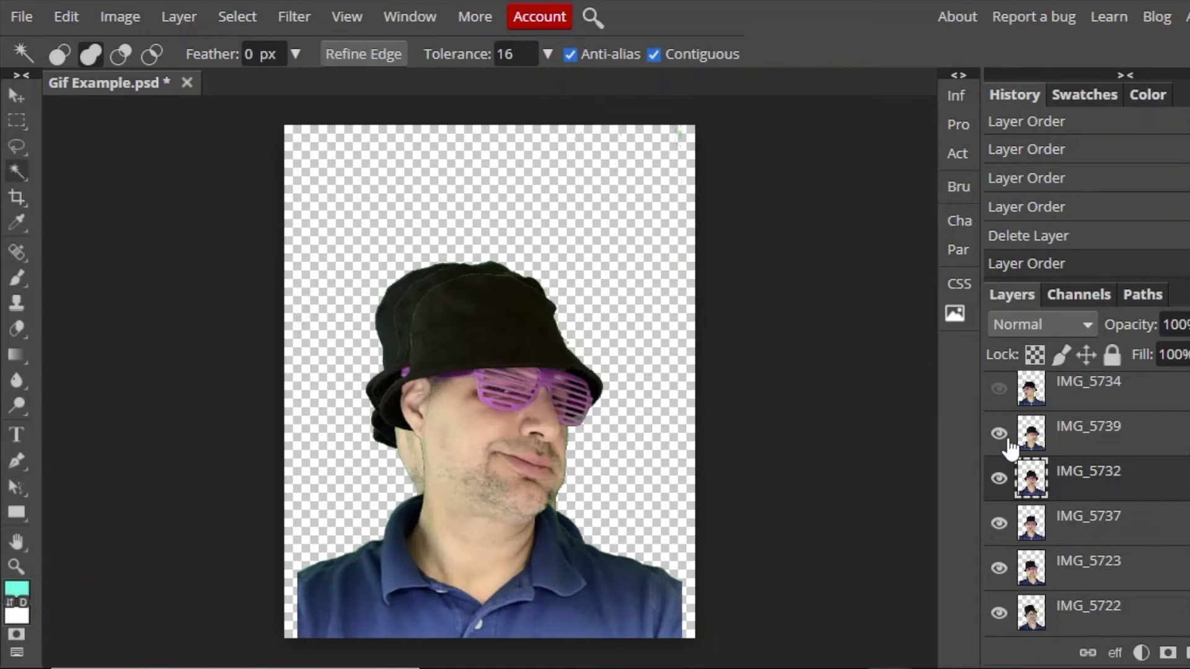
Duplicate layer IMG_5732 and move the copy directly above IMG_5739
right_click(1106, 480)
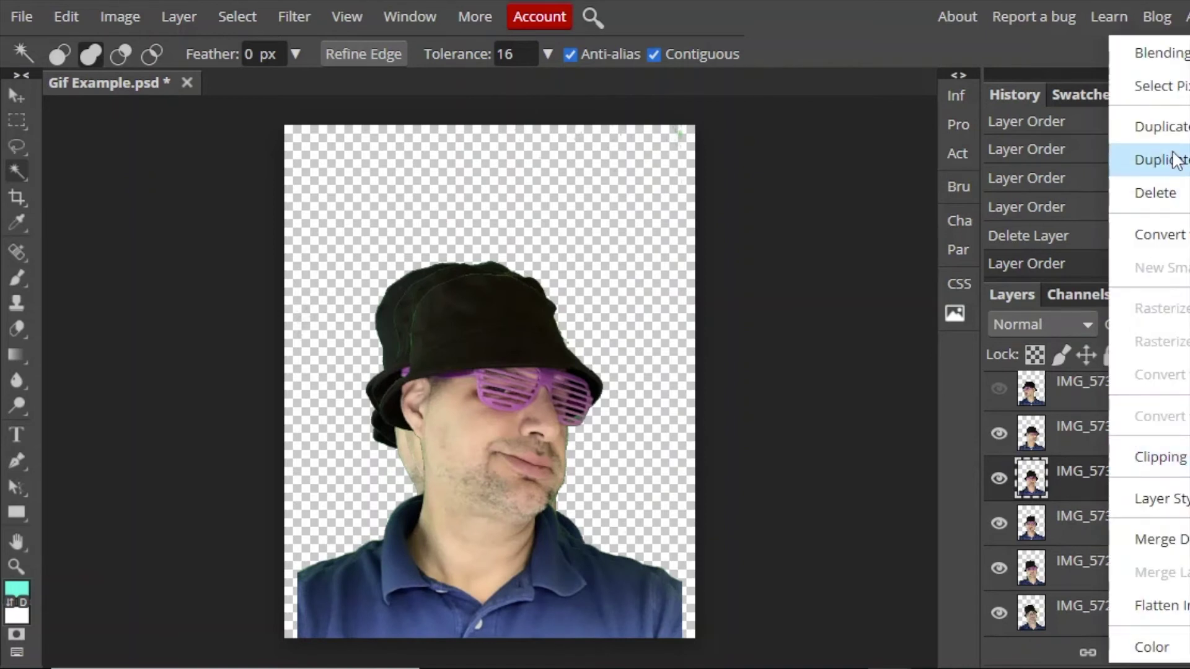
click(1176, 126)
drag(1158, 491, 1141, 428)
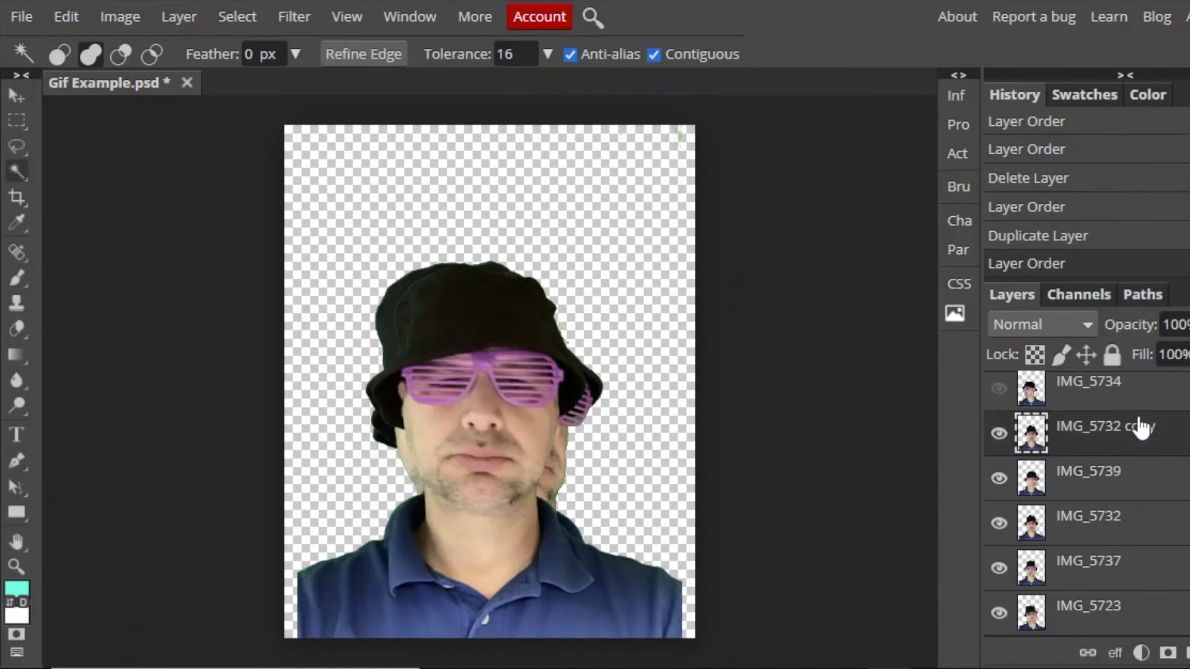
Preview the frame sequence by hiding IMG_5732 copy, IMG_5739 and IMG_5732 one after another, and show all three again
click(998, 433)
click(1004, 479)
click(999, 524)
click(999, 523)
click(998, 478)
click(999, 434)
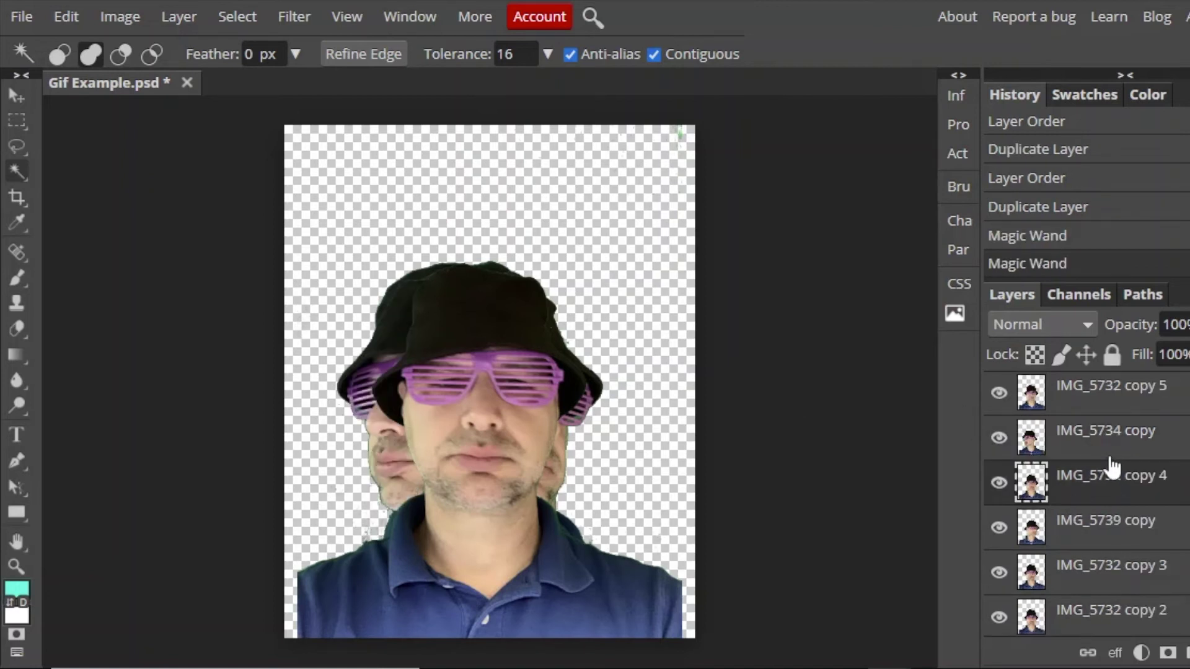
Rename the topmost layer, IMG_5732 copy 5, to "_a_ selfie 1" and IMG_5734 copy to "_a_selfie 2"
click(1107, 392)
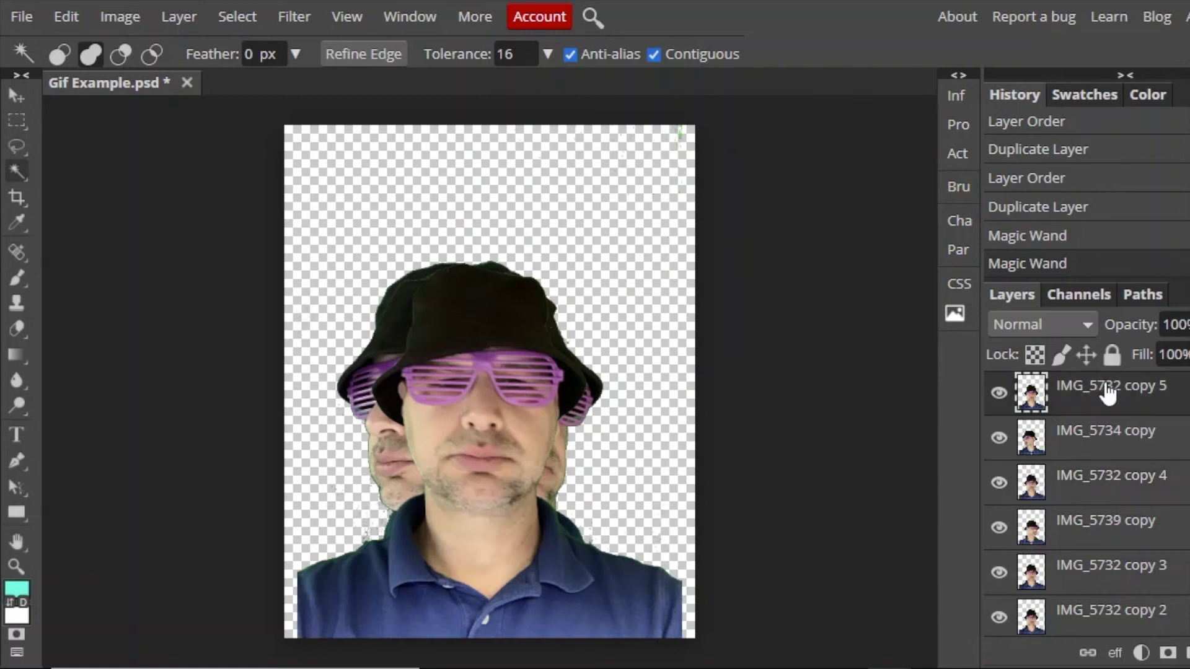
double_click(1108, 391)
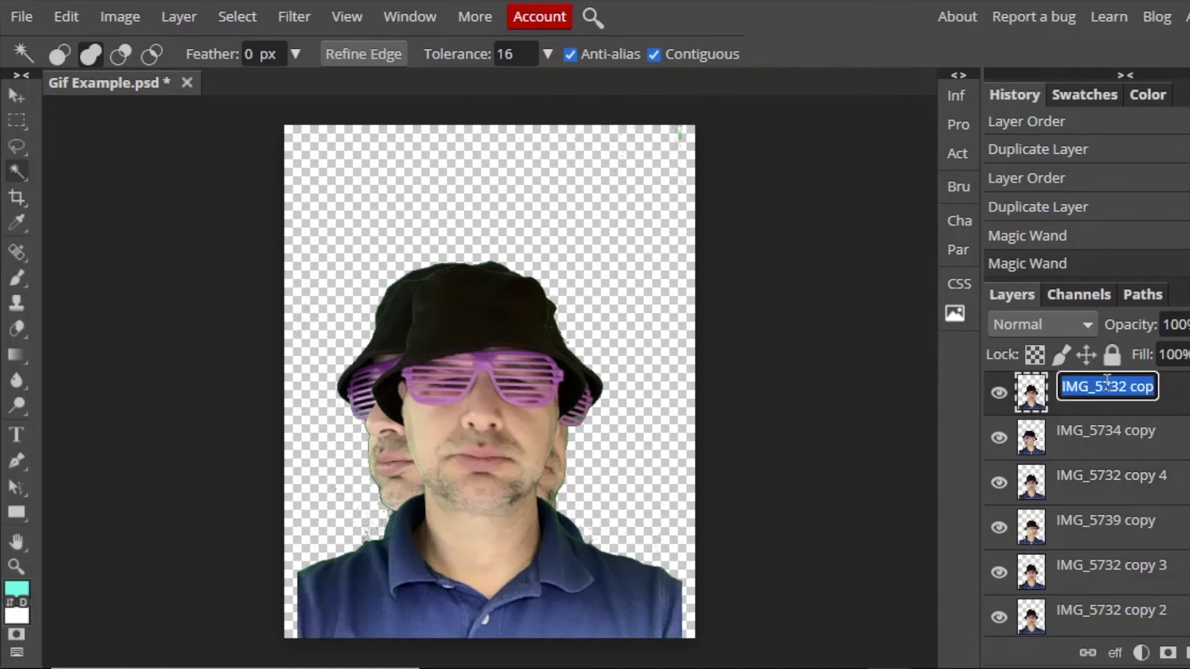
key(BackSpace)
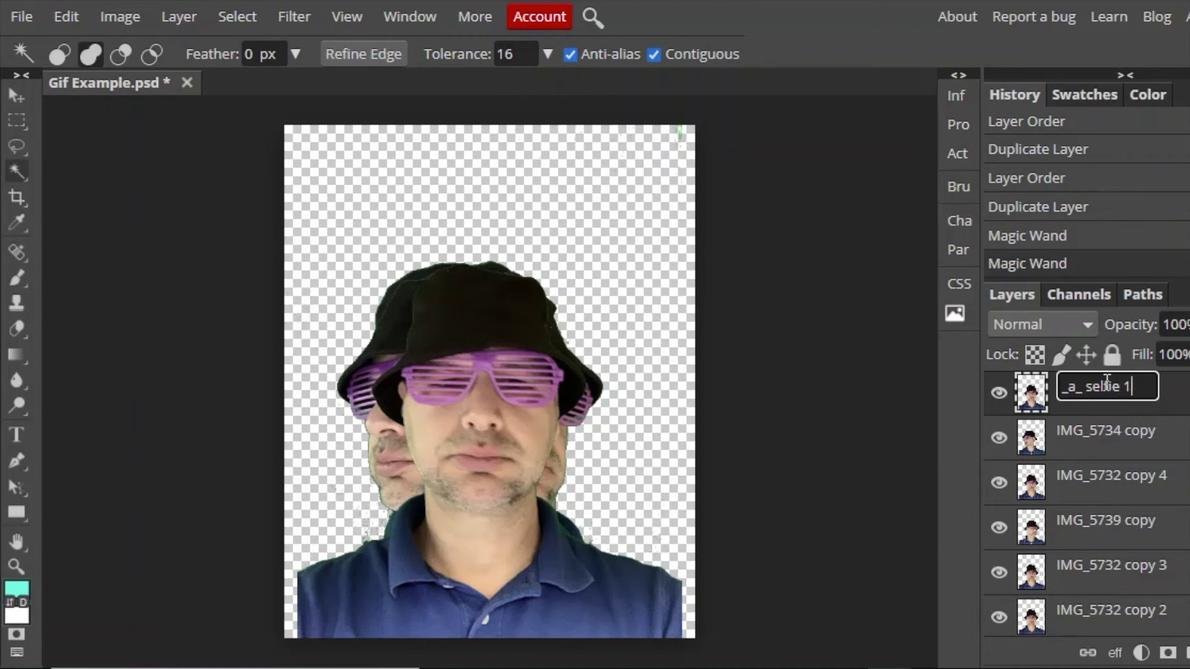
double_click(1110, 428)
text(_a_selfie 2)
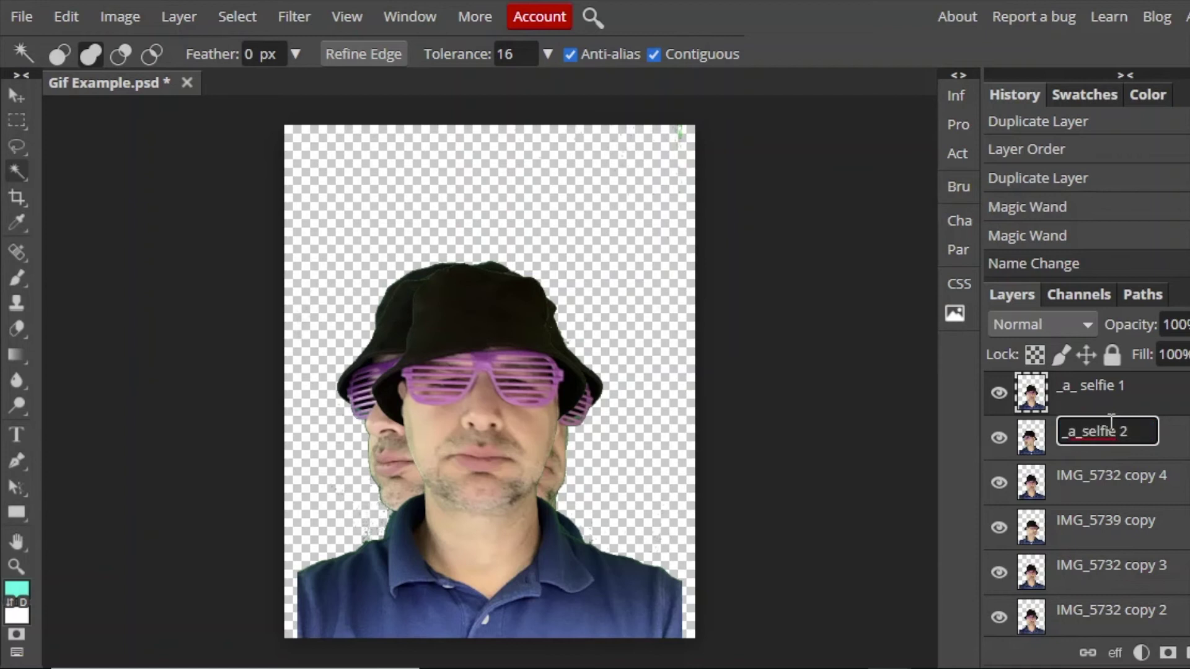
Rename IMG_5732 copy 4 to "_a_selfie 3" and IMG_5739 copy to "_a_selfie 4", and copy the latter name for reuse
double_click(1114, 480)
text(_a_selfie 3)
key(Return)
double_click(1104, 520)
text(_a_sel)
key(Return)
double_click(1114, 518)
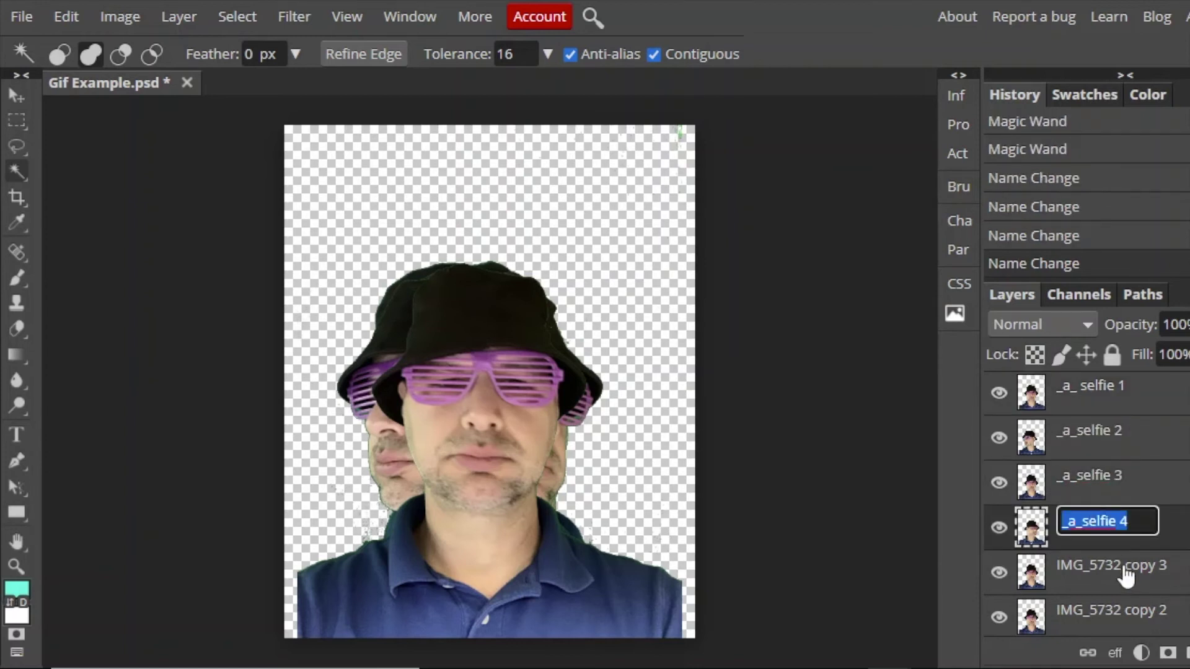
Rename IMG_5732 copy 3 to "_a_selfie 5" and IMG_5732 copy 2 to "_a_selfie 6", reusing the copied name
double_click(1126, 569)
key(ctrl+v)
key(BackSpace)
text(5)
double_click(1133, 610)
key(ctrl+v)
key(BackSpace)
text(6)
Rename IMG_5734 to "_a_selfie 7" and IMG_5732 copy to "_a_selfie 8", reusing the copied name
scroll(1146, 595, down, 3)
double_click(1133, 551)
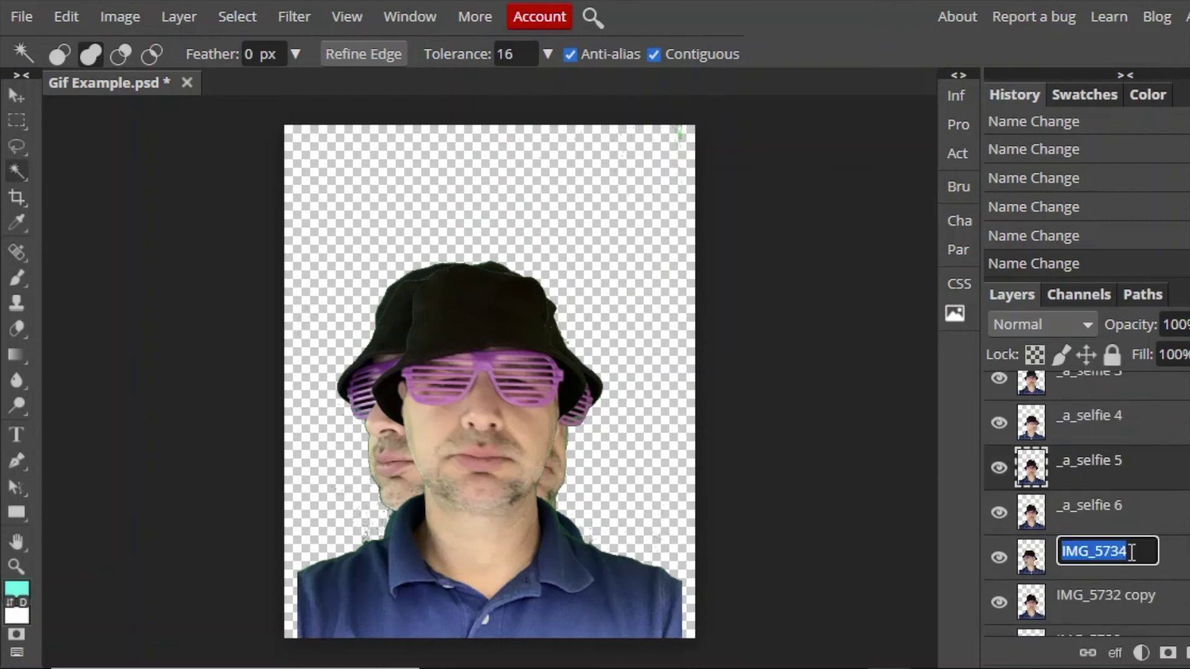
key(ctrl+v)
key(BackSpace)
text(7)
double_click(1126, 490)
key(ctrl+v)
key(BackSpace)
text(8)
Rename IMG_5739 to "_a_selfie 9" and IMG_5732 to "_a_selfie 10", reusing the copied name
double_click(1128, 534)
key(ctrl+v)
key(BackSpace)
text(9)
double_click(1119, 582)
key(ctrl+v)
key(BackSpace)
text(10)
Rename the last three layers, IMG_5737, IMG_5723 and IMG_5722, to "_a_selfie 11", "_a_selfie 12" and "_a_selfie 13"
scroll(1110, 586, down, 2)
double_click(1109, 518)
key(ctrl+v)
text(11)
double_click(1111, 567)
key(ctrl+v)
key(BackSpace)
text(12)
double_click(1113, 604)
key(ctrl+v)
key(BackSpace)
text(13)
click(865, 423)
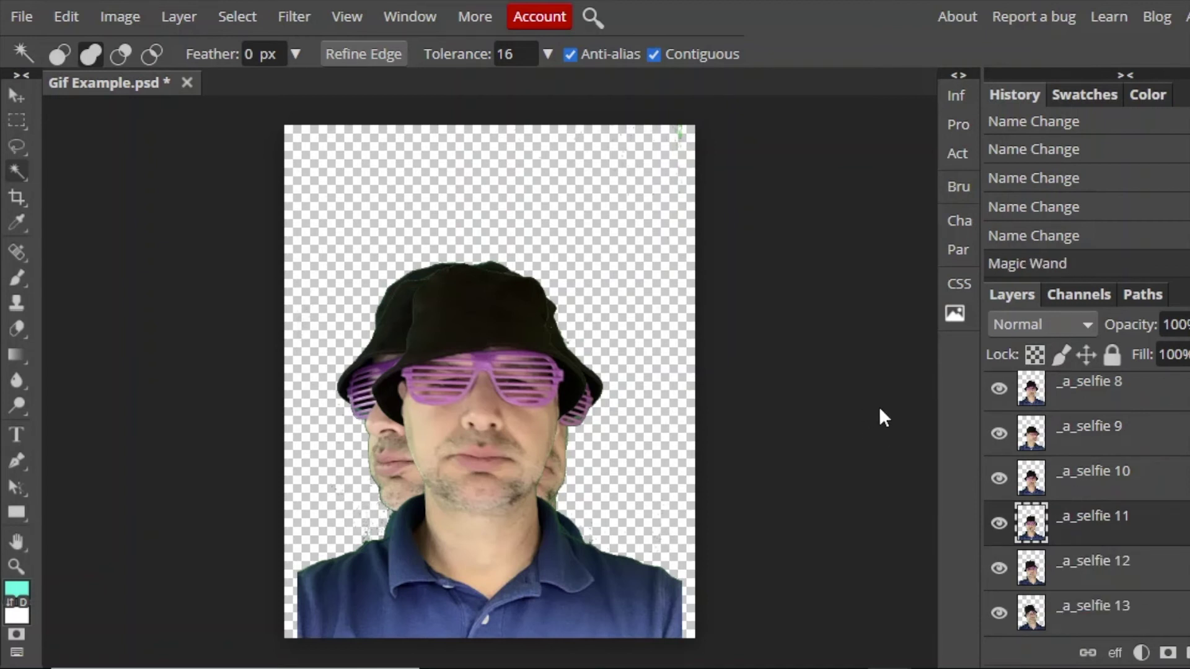
Export the document as a GIF at 46% speed, keeping 576 by 720 px, 100% quality and endless repeat
click(10, 19)
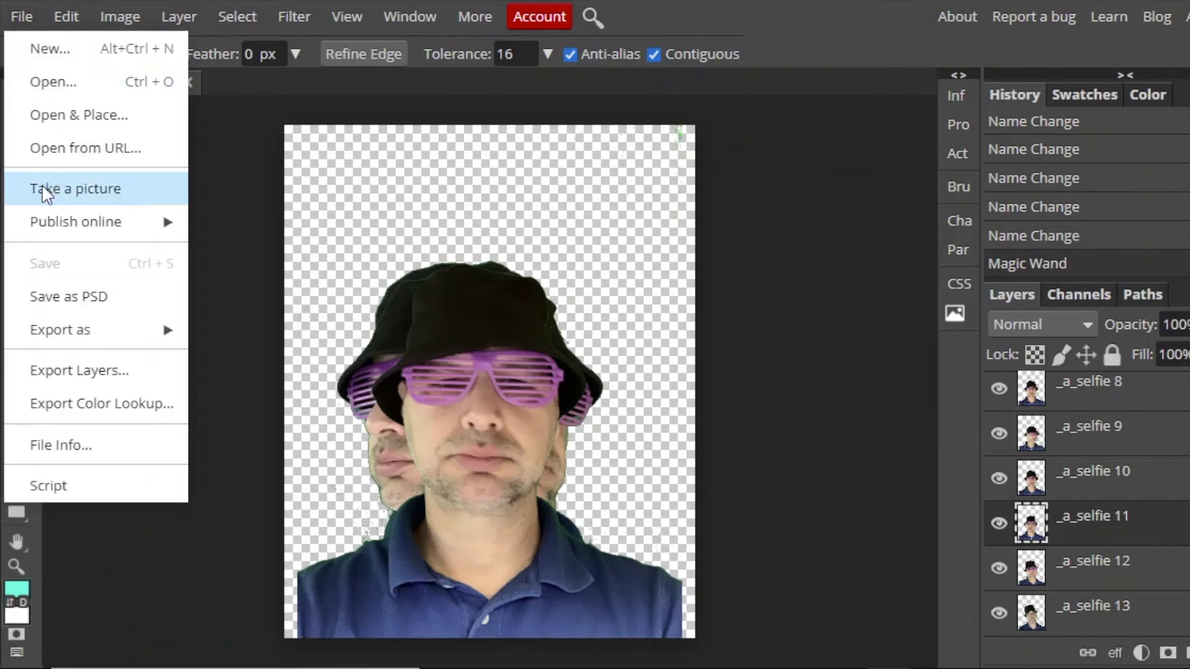
mouse_move(112, 345)
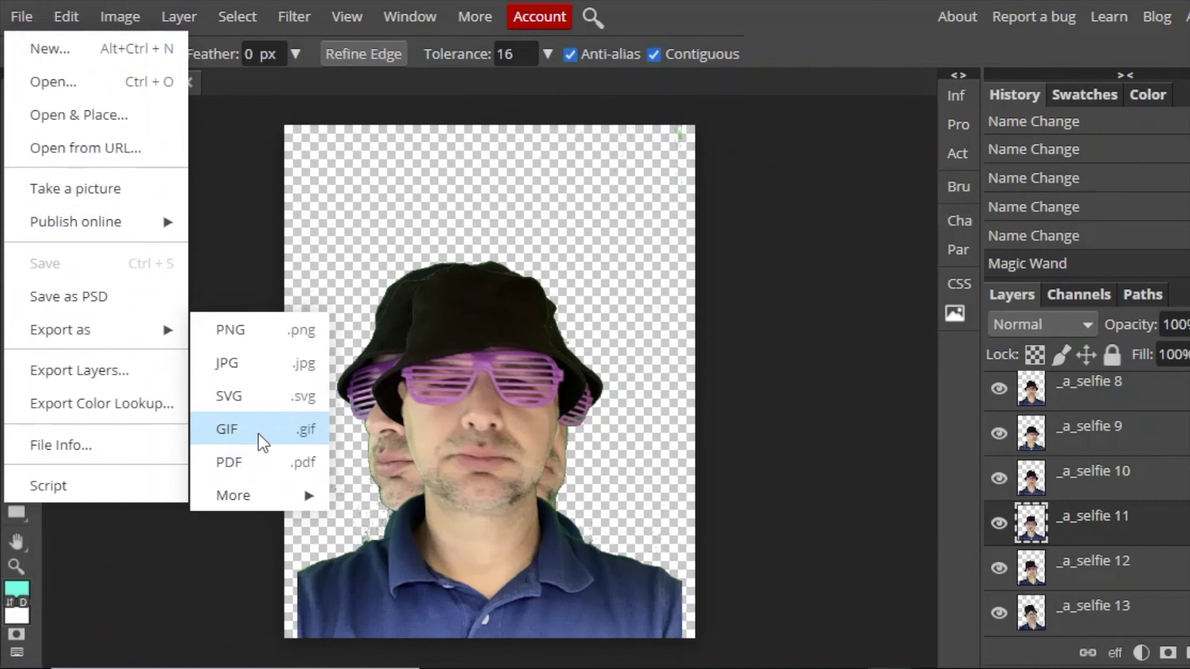
click(261, 440)
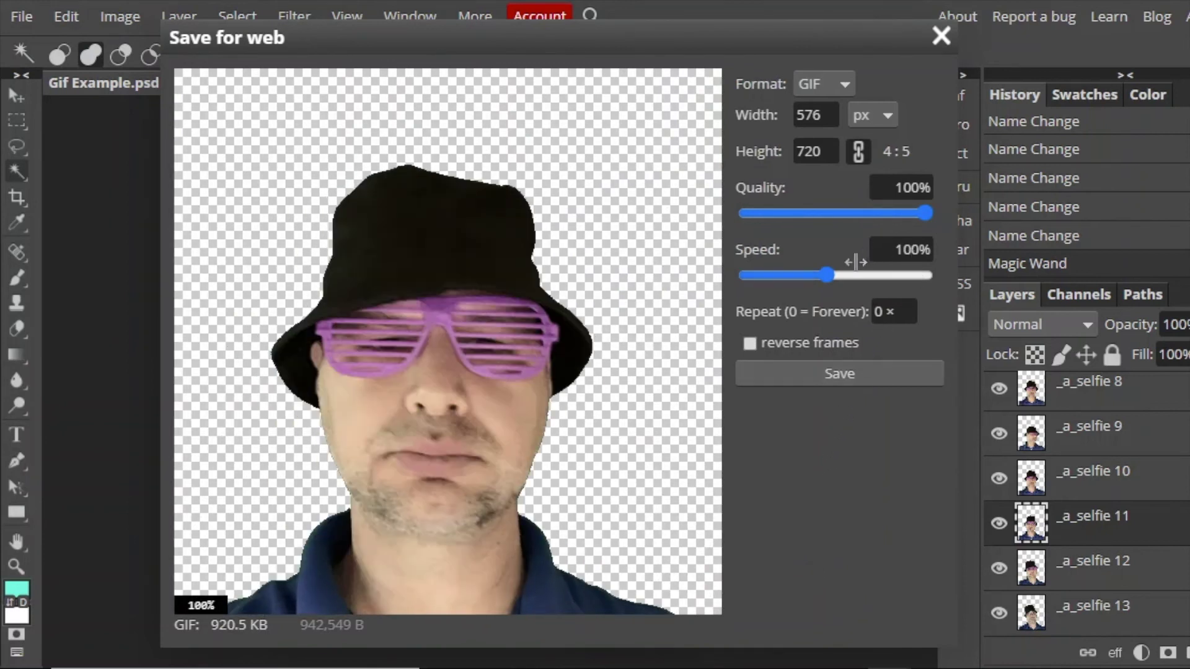
drag(824, 276, 811, 272)
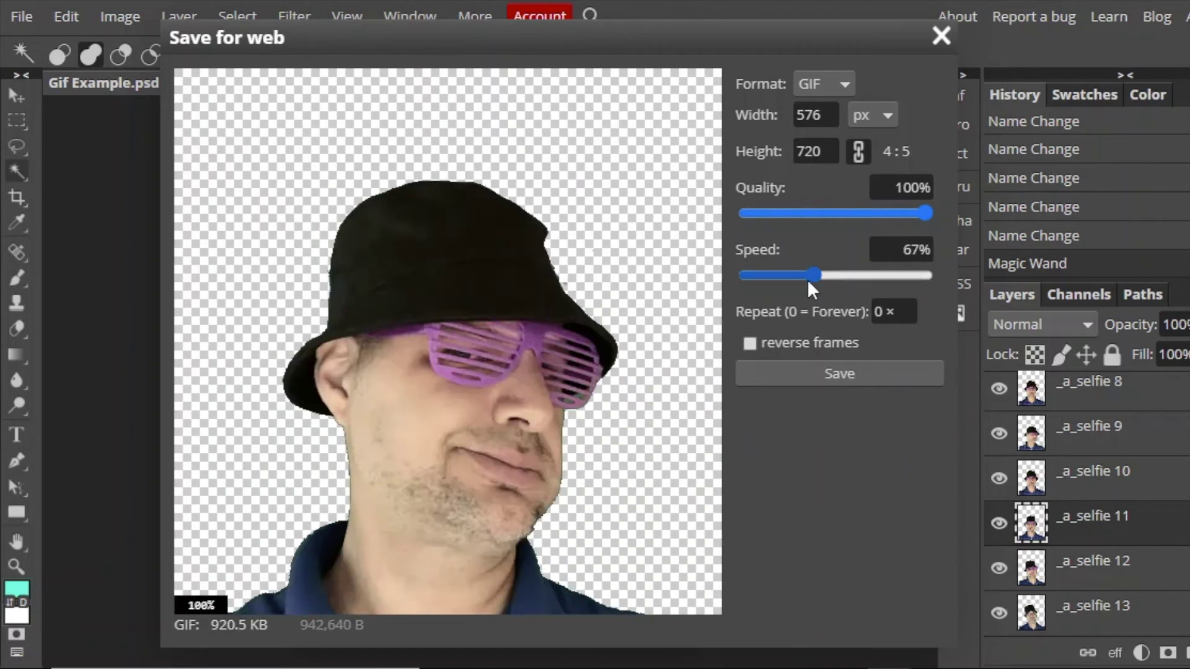
drag(811, 276, 803, 276)
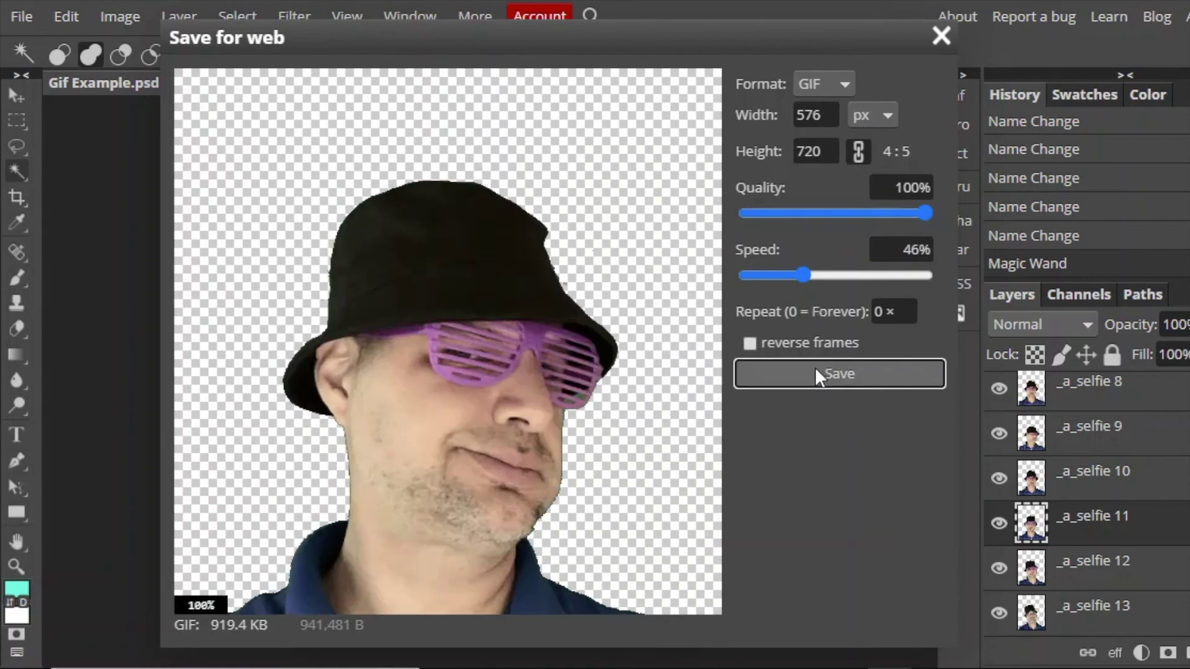
click(814, 368)
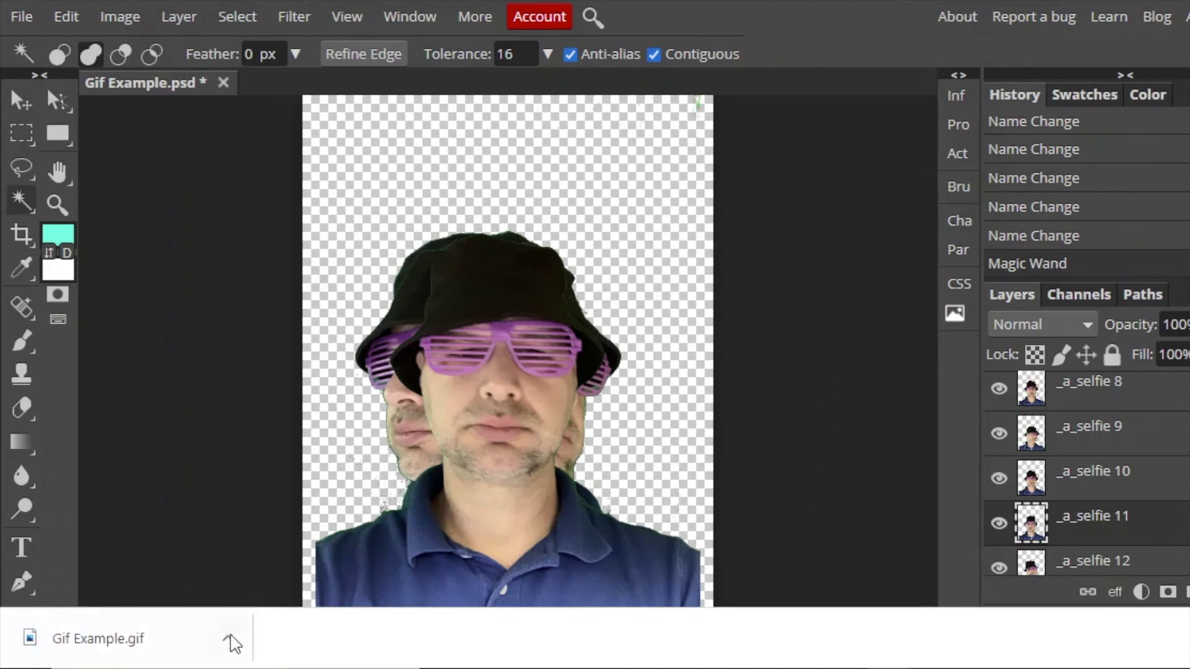
Show the downloaded Gif Example.gif in its folder and open it in Photos to view the animation
click(228, 642)
click(267, 565)
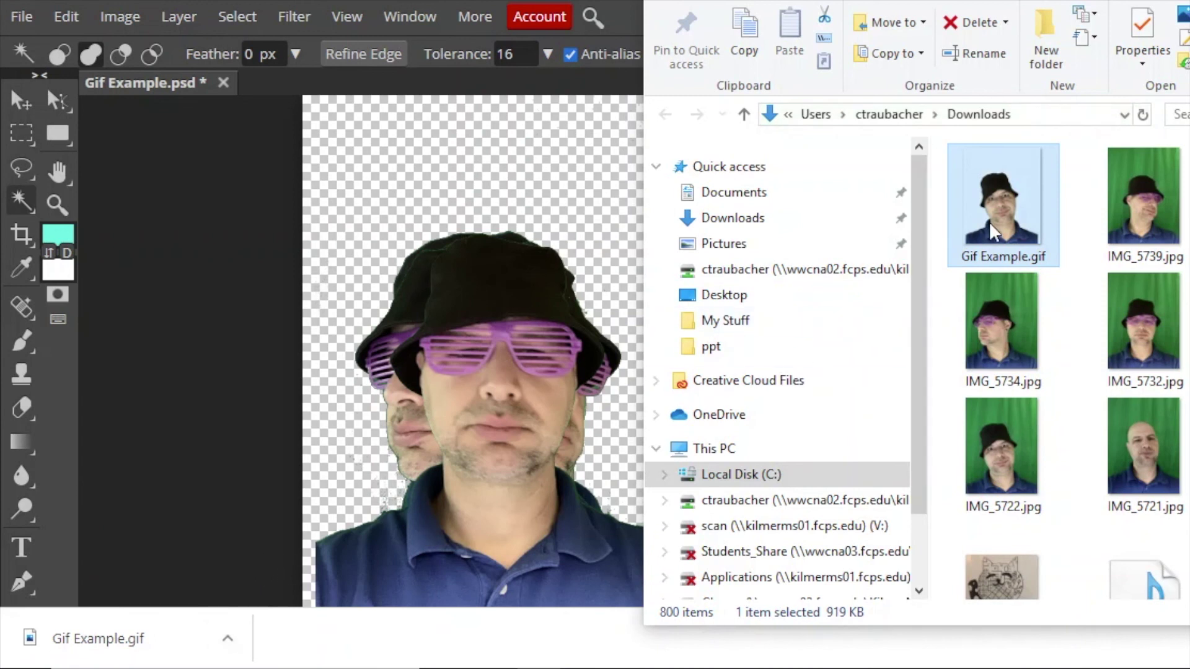
double_click(994, 239)
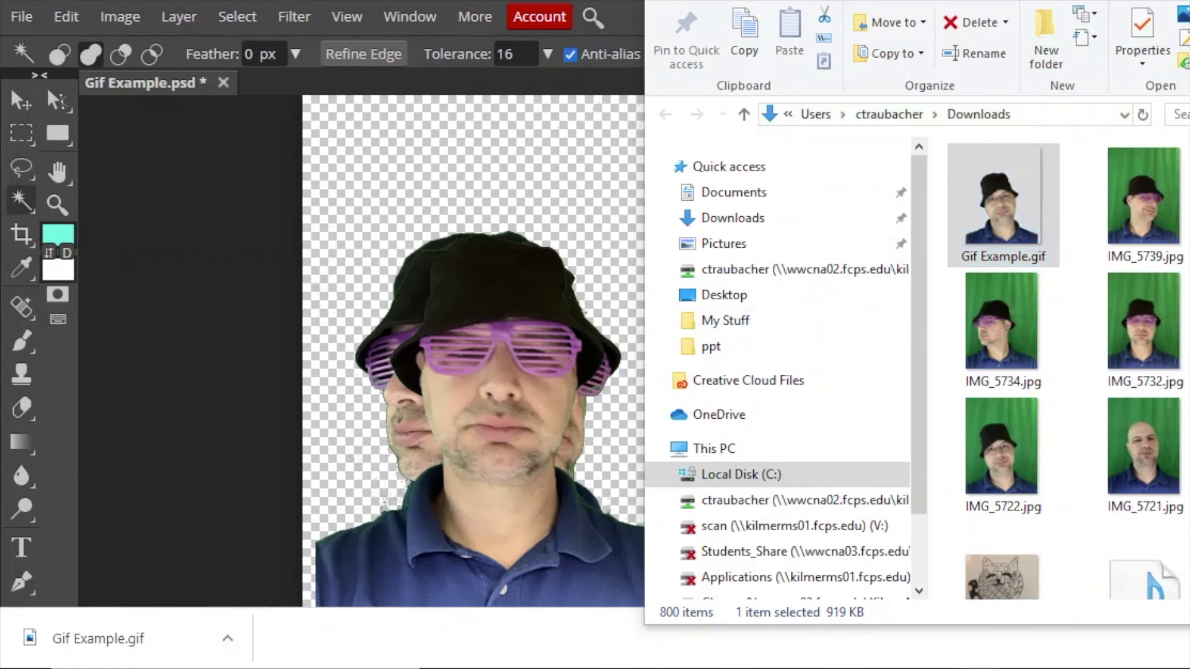
drag(622, 464, 523, 51)
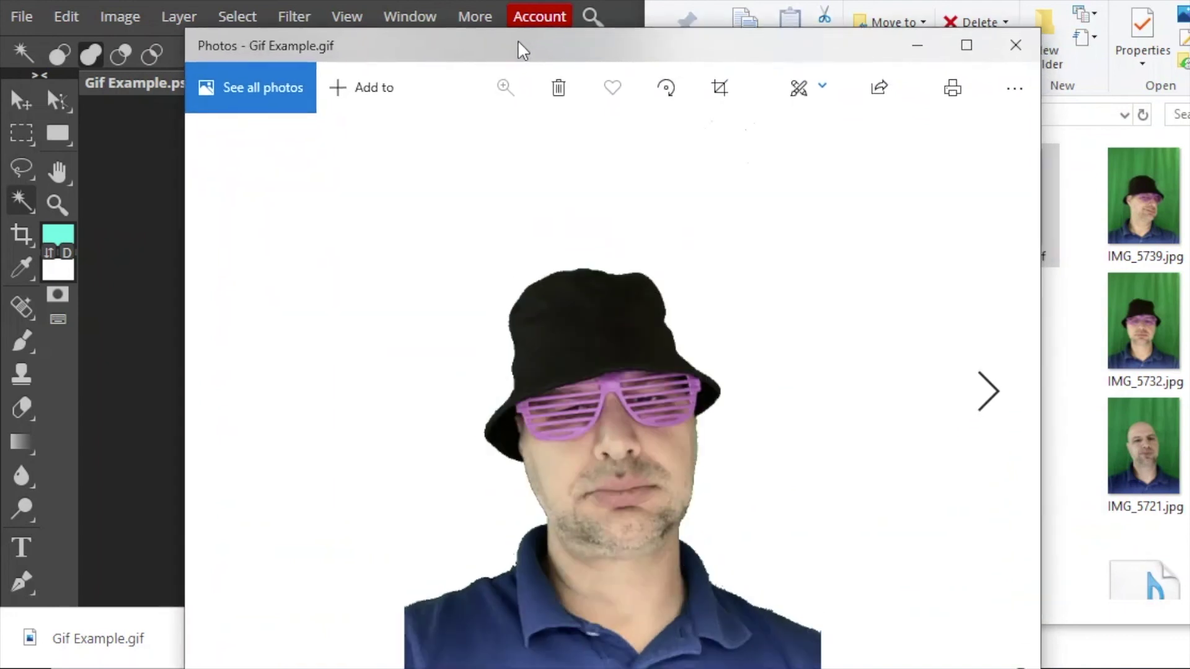